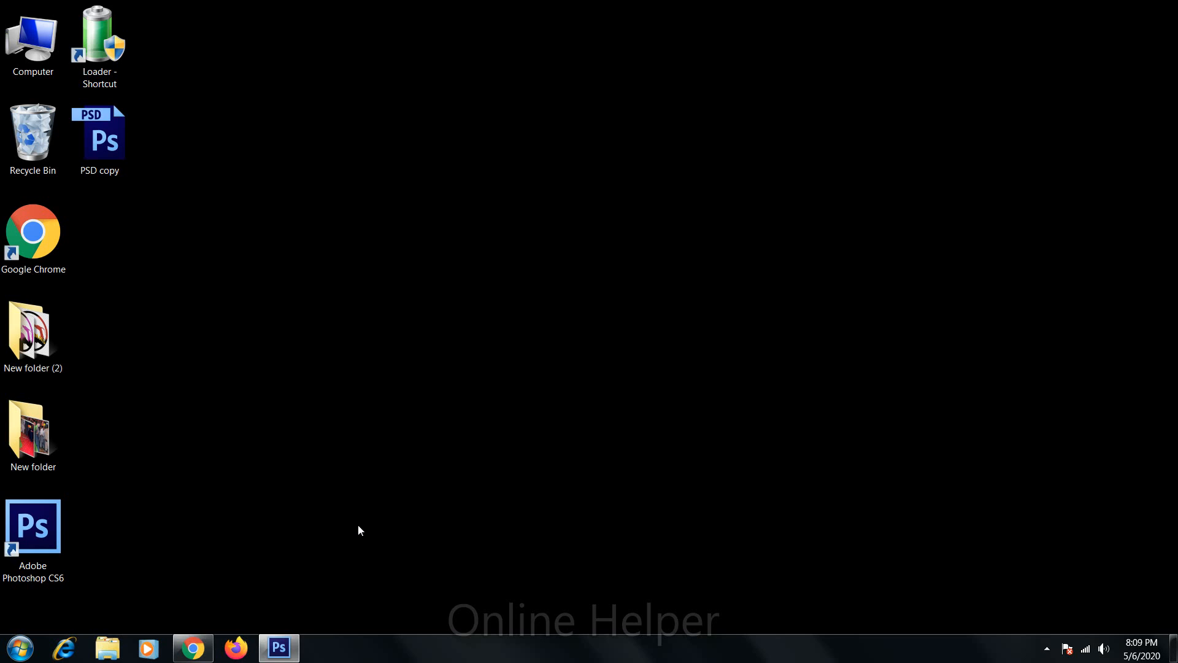
- Switch to Photoshop and create a new 3.5 × 2 inch RGB document at 300 pixels/inch with a white background
click(286, 648)
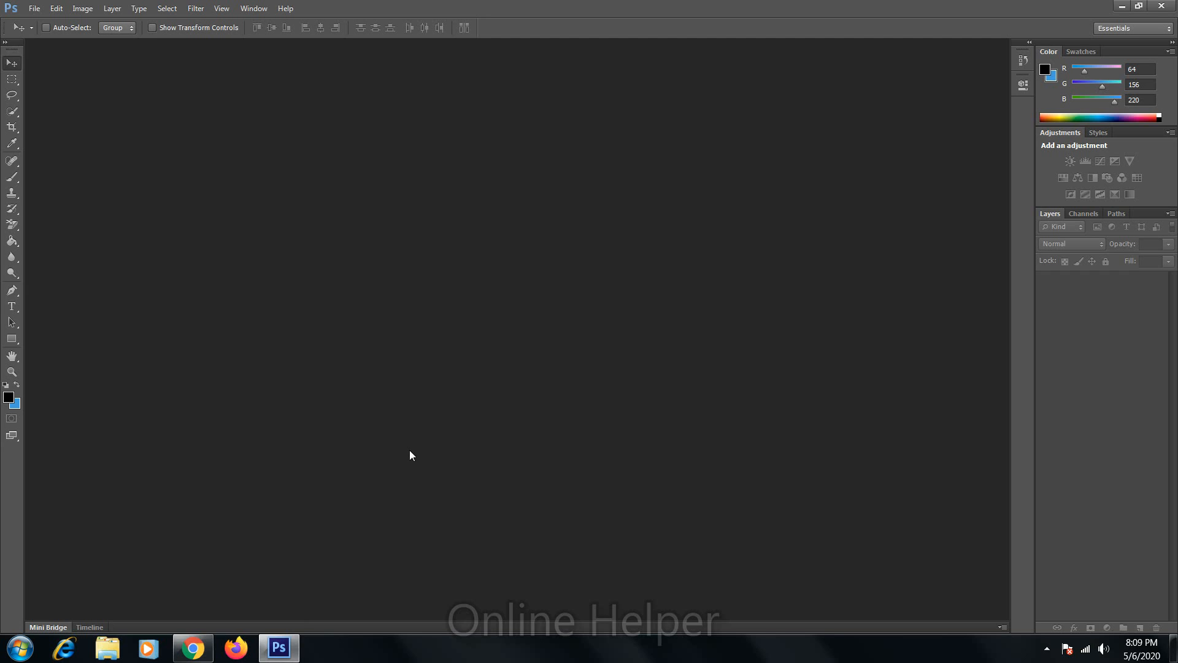
key(ctrl+n)
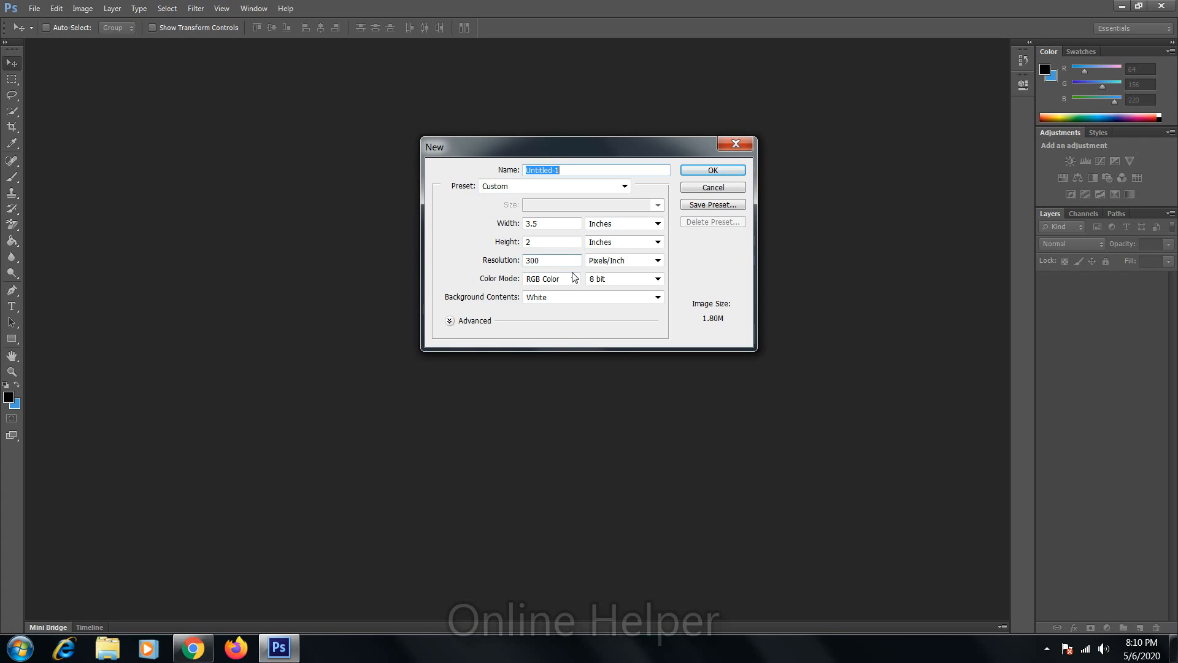
click(554, 263)
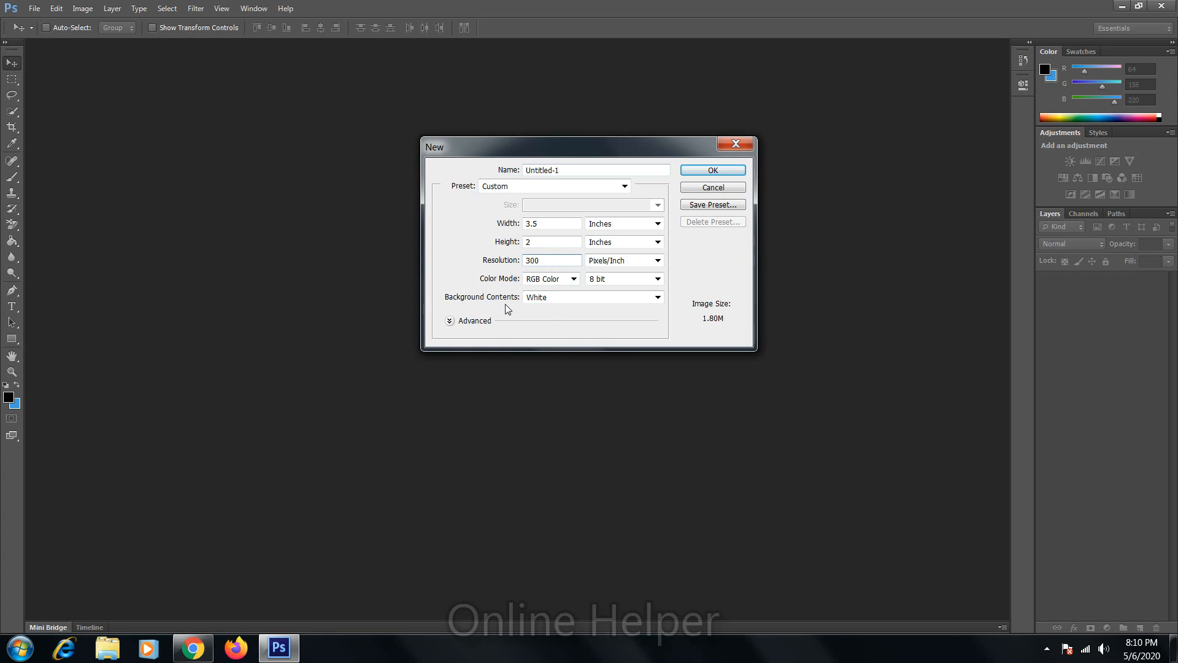
click(705, 172)
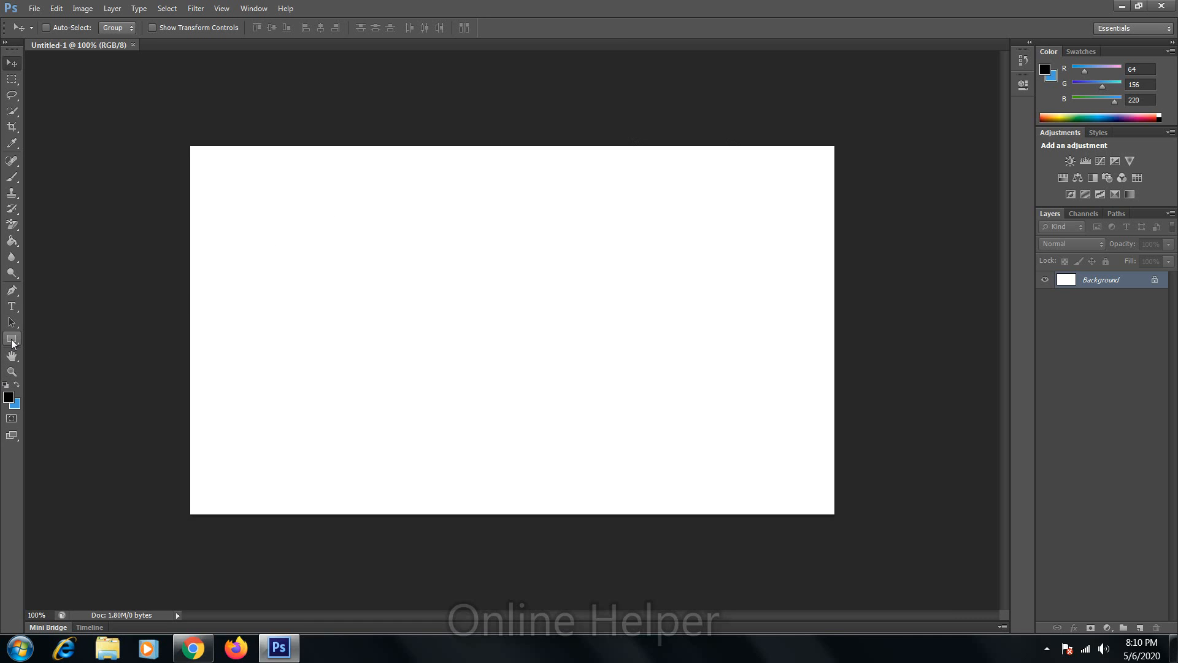
- Set the foreground color to blue (#0500de) and draw a rectangle about 637 × 90 px in the upper part of the canvas
click(8, 397)
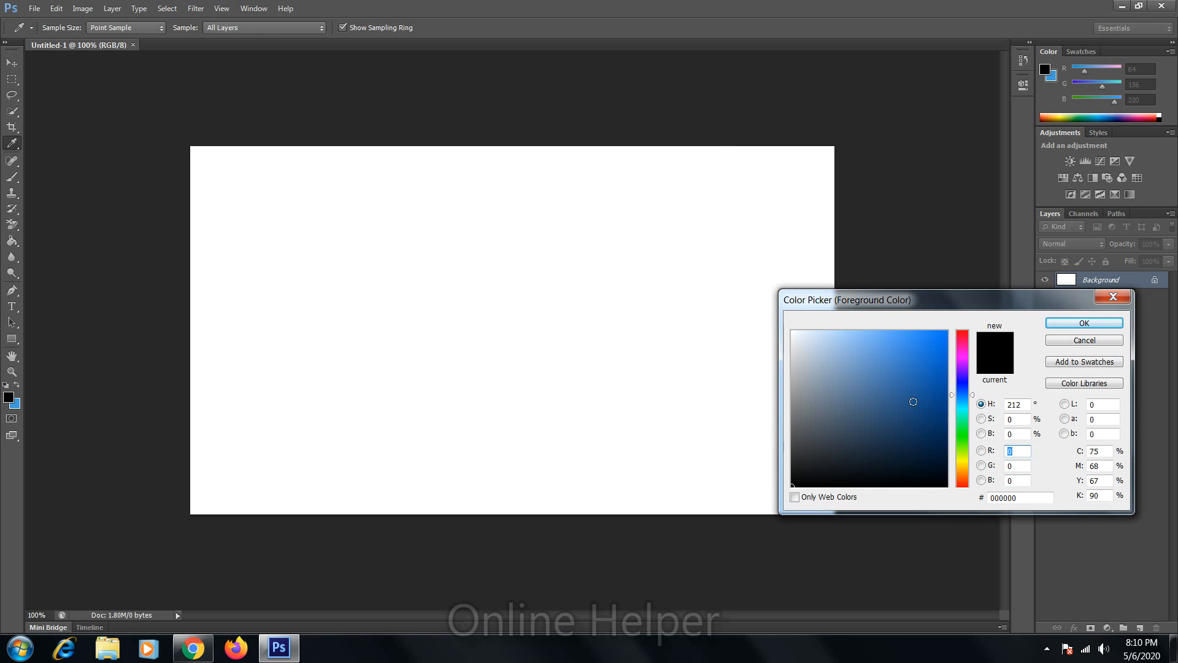
drag(962, 394, 962, 382)
drag(933, 331, 952, 342)
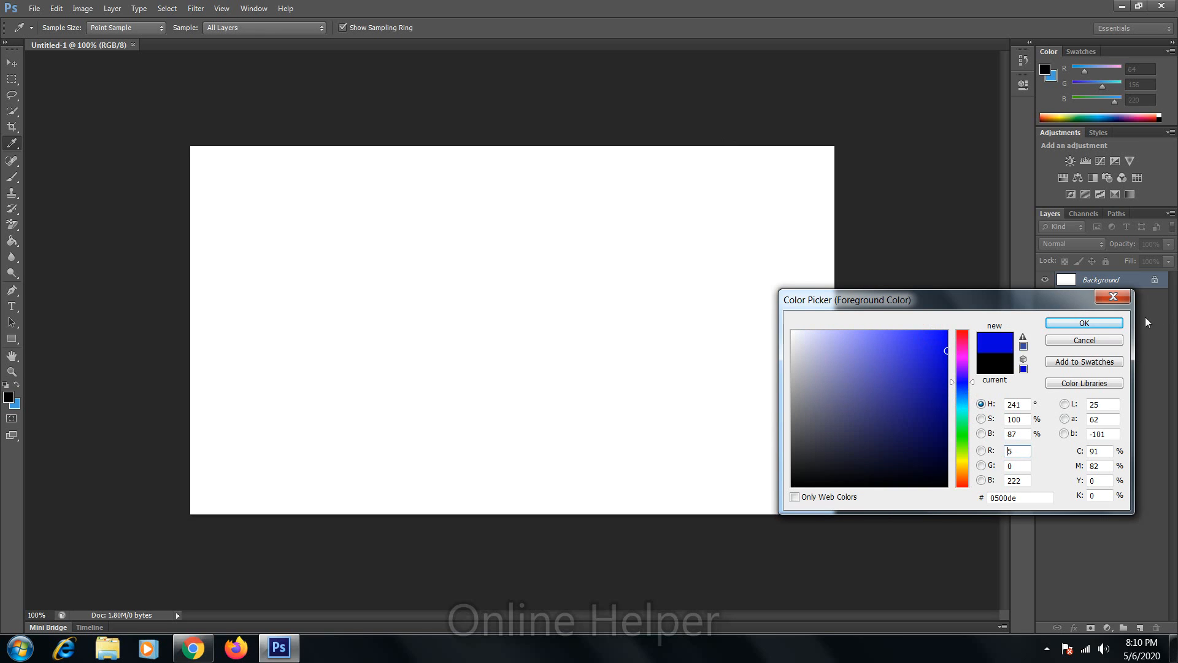
click(1084, 323)
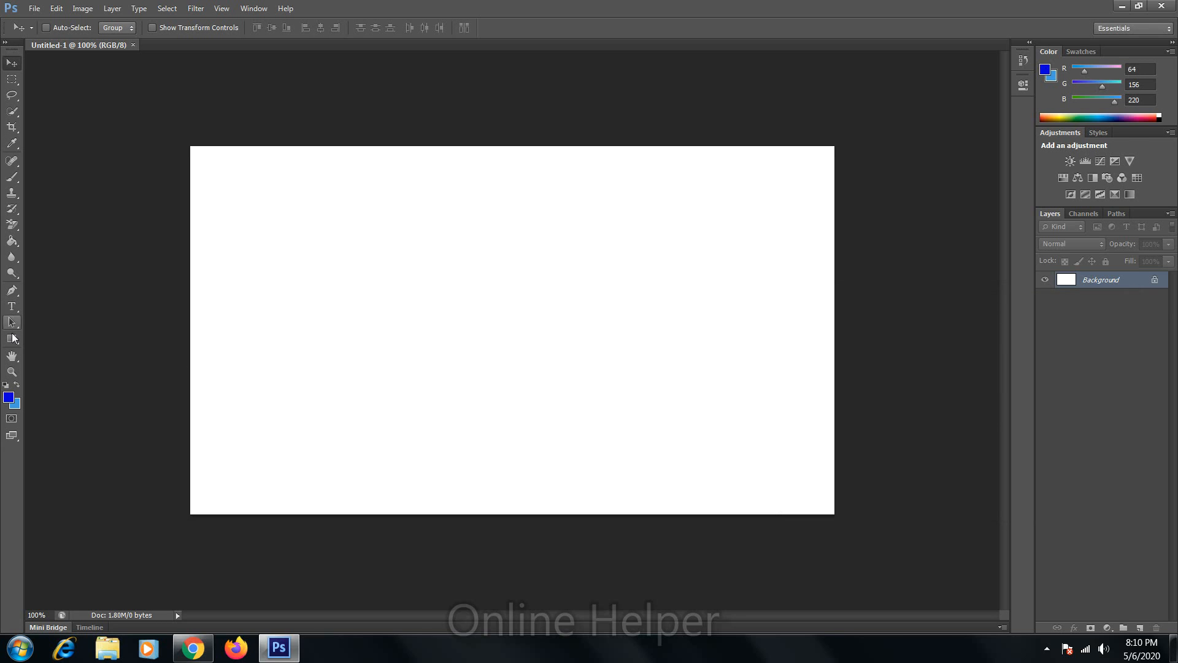
click(12, 338)
drag(318, 203, 709, 258)
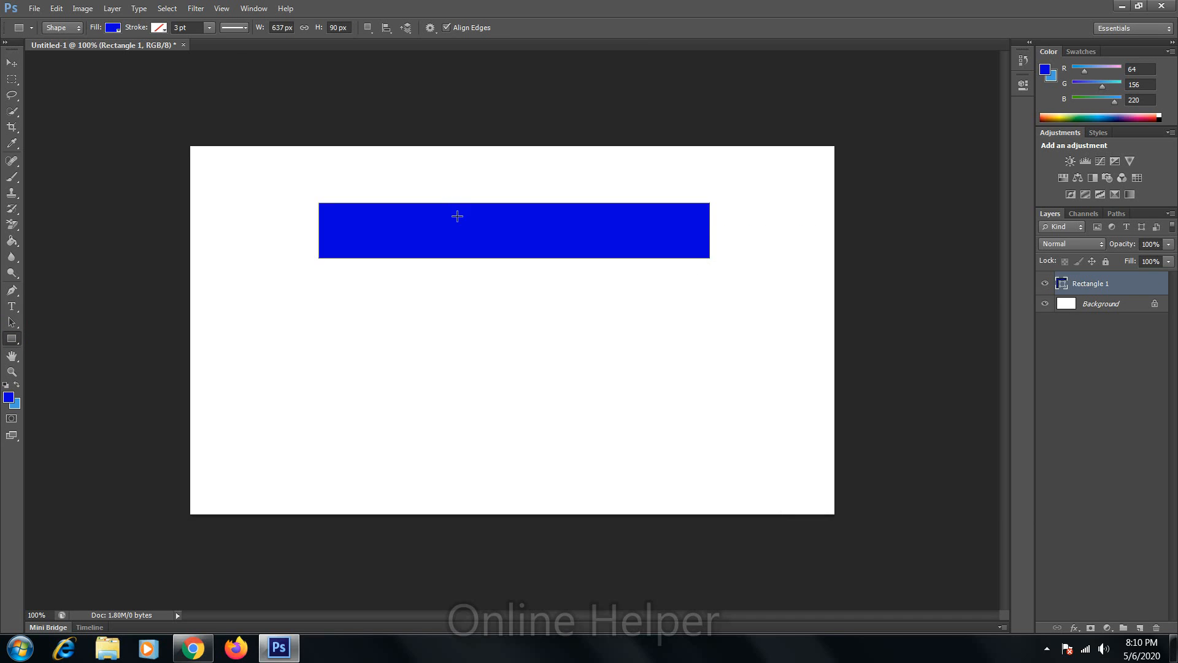
- Move and rotate the blue rectangle so it runs diagonally downward across the canvas's upper-right corner
key(v)
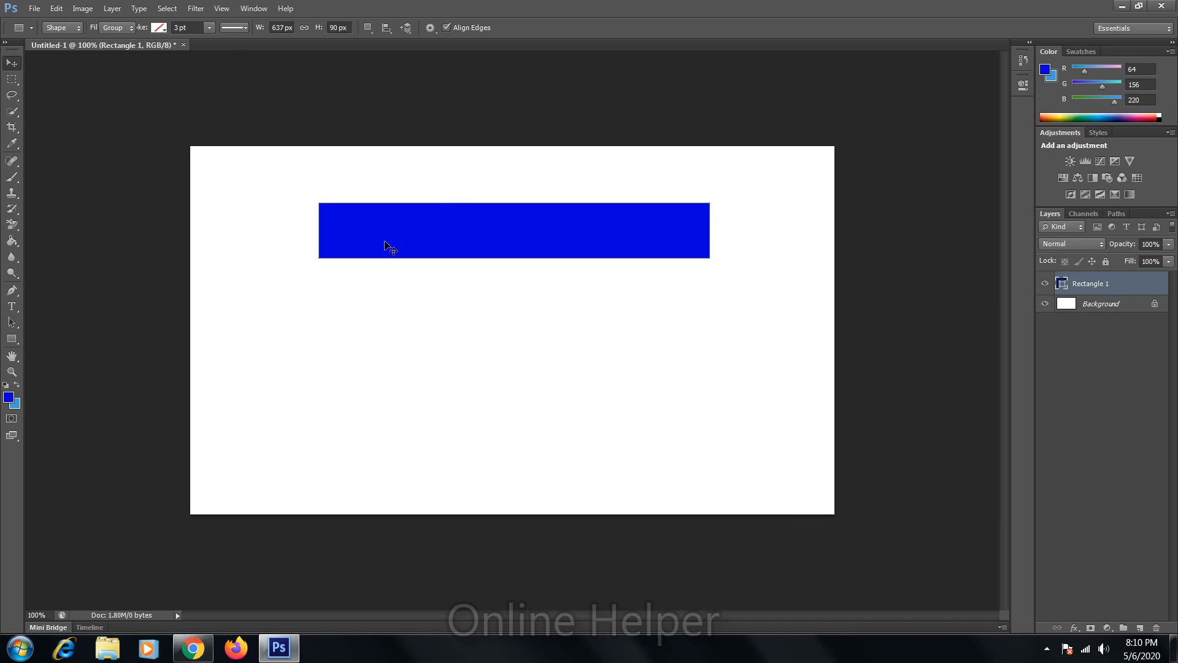
drag(392, 234, 625, 215)
key(ctrl+t)
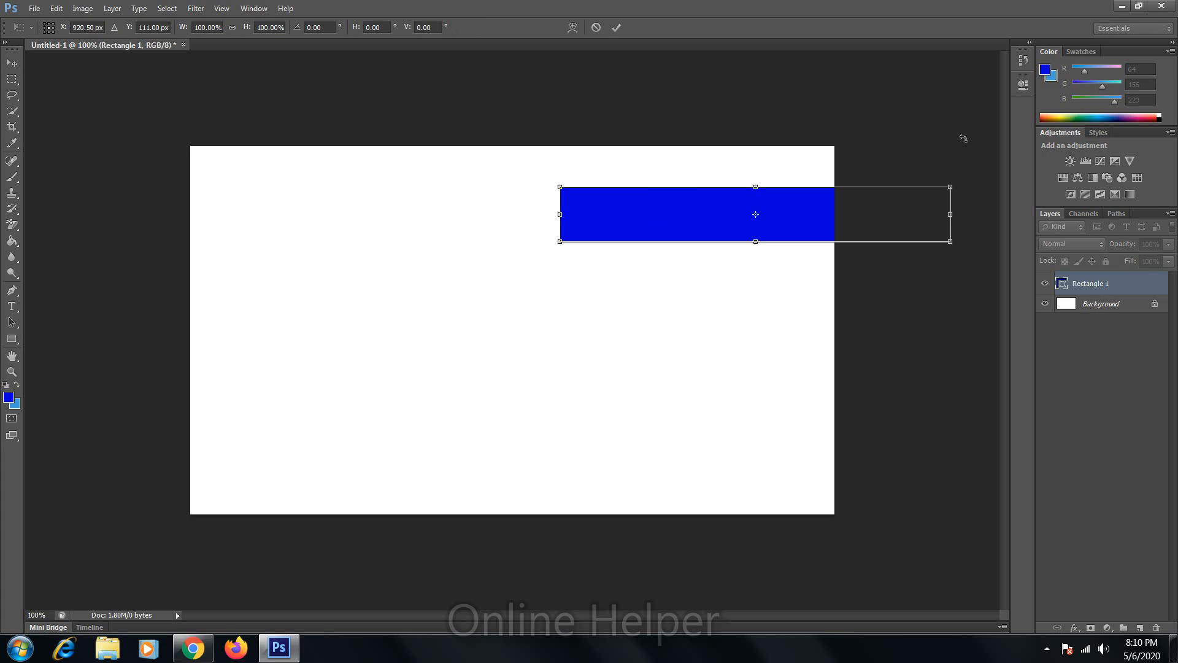
drag(961, 157, 955, 252)
drag(805, 268, 856, 202)
double_click(835, 173)
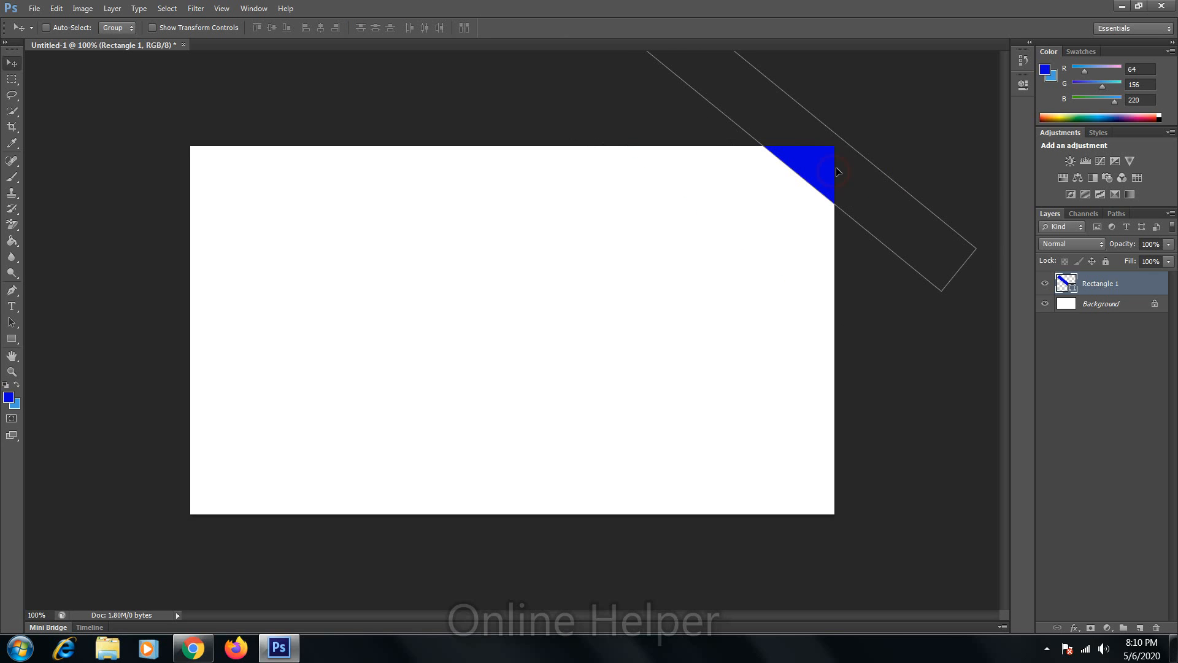
- Duplicate the diagonal stripe three times, placing the copies parallel to it with white gaps toward the canvas's lower right
drag(814, 167, 707, 452)
key(ctrl+z)
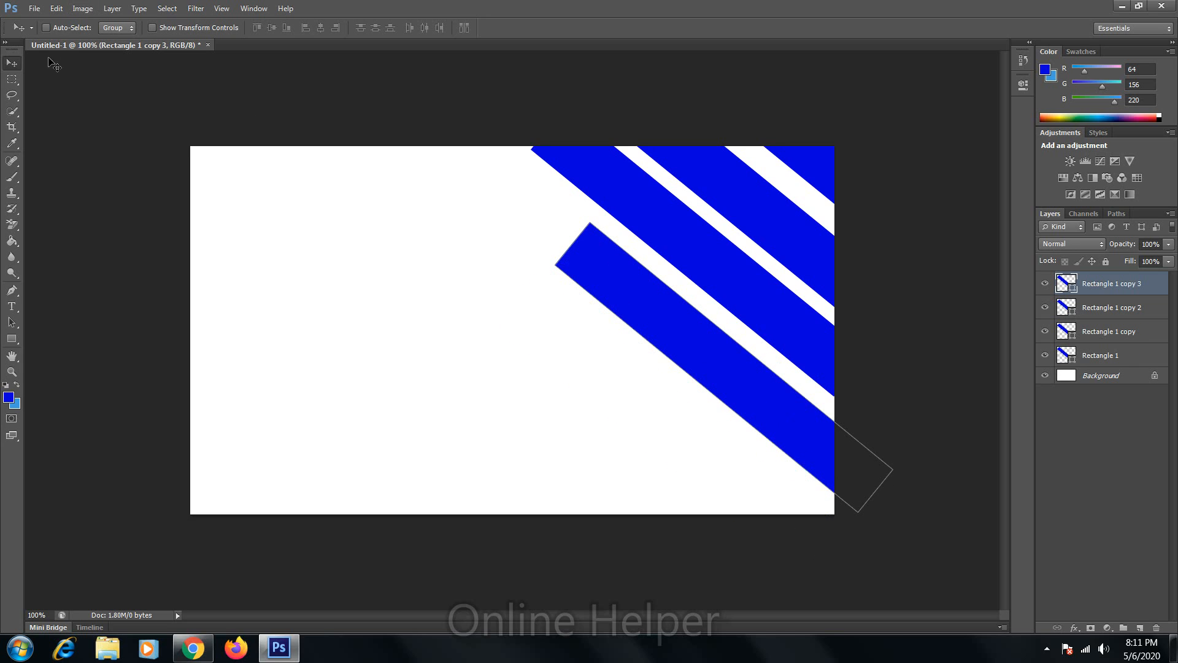
- Rasterize the lowest stripe's layer and cut its upper end off flat using a rectangular marquee selection
click(12, 79)
drag(495, 183, 739, 265)
key(Delete)
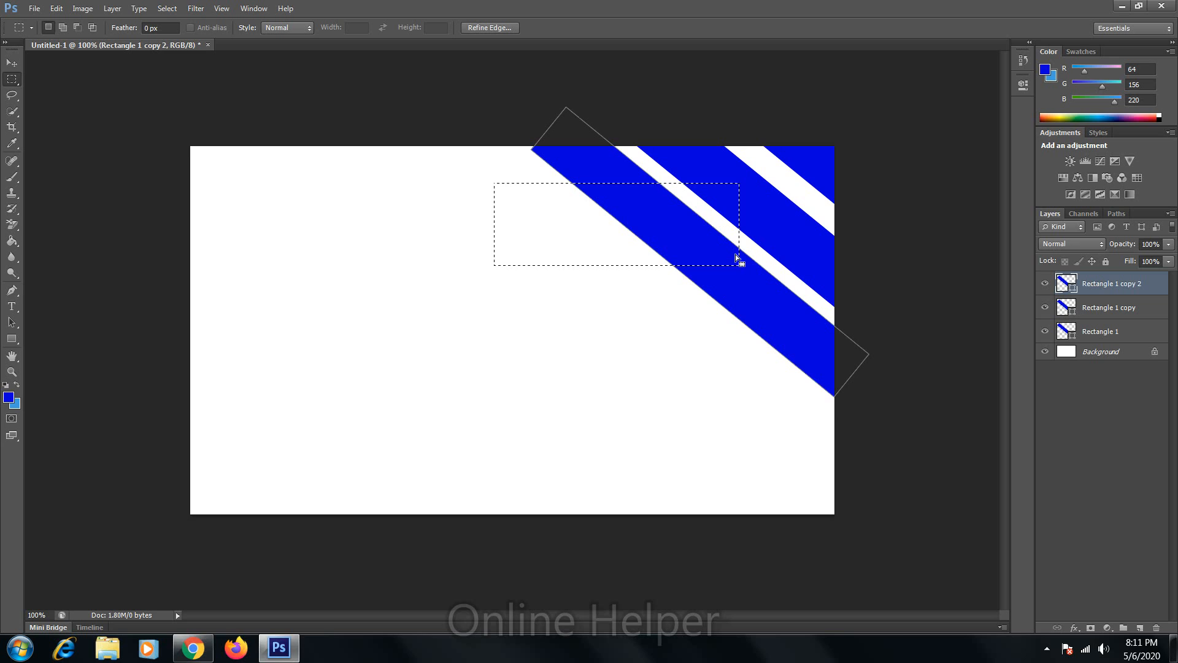
key(ctrl+z)
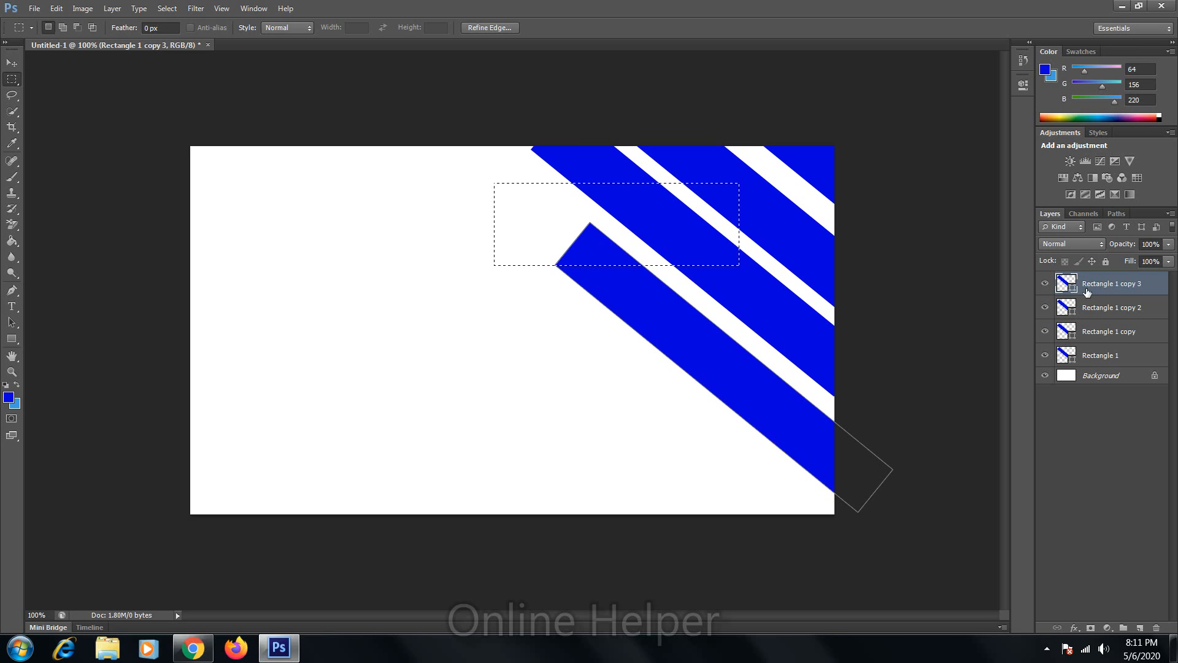
right_click(1086, 290)
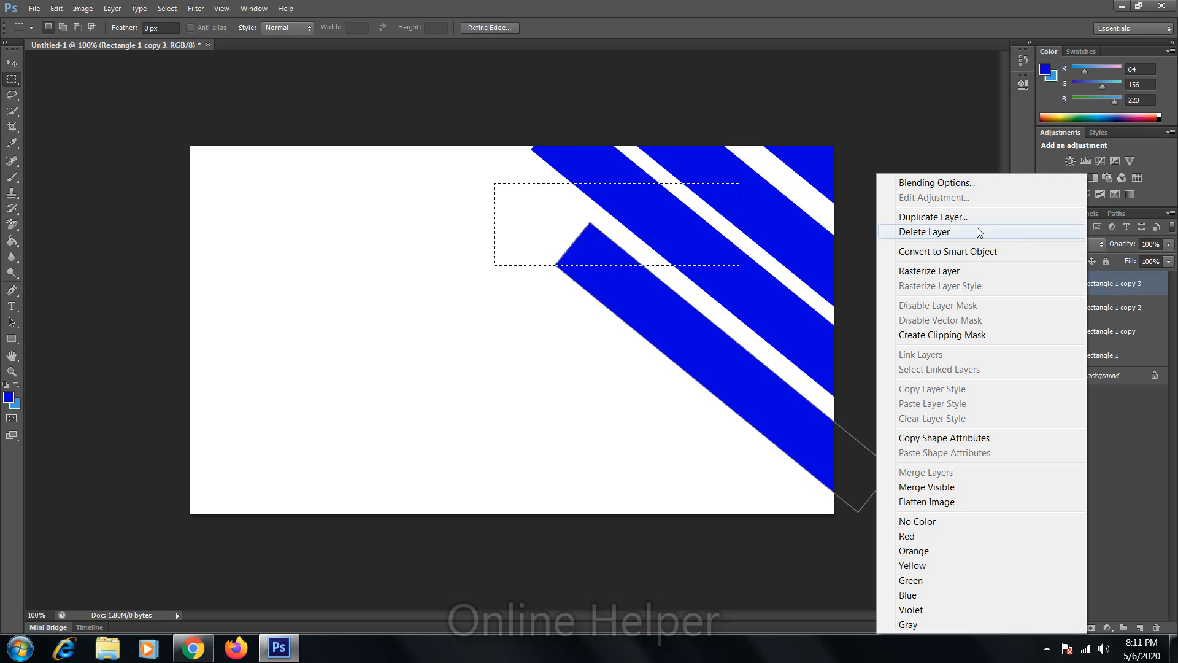
click(956, 275)
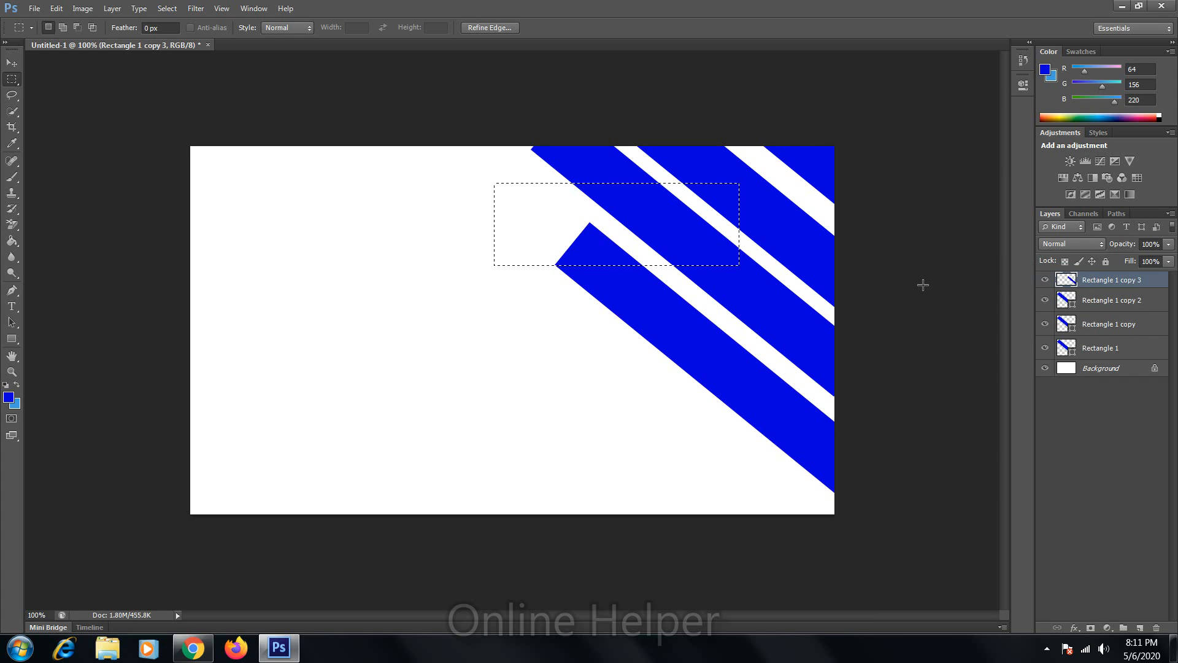
key(Delete)
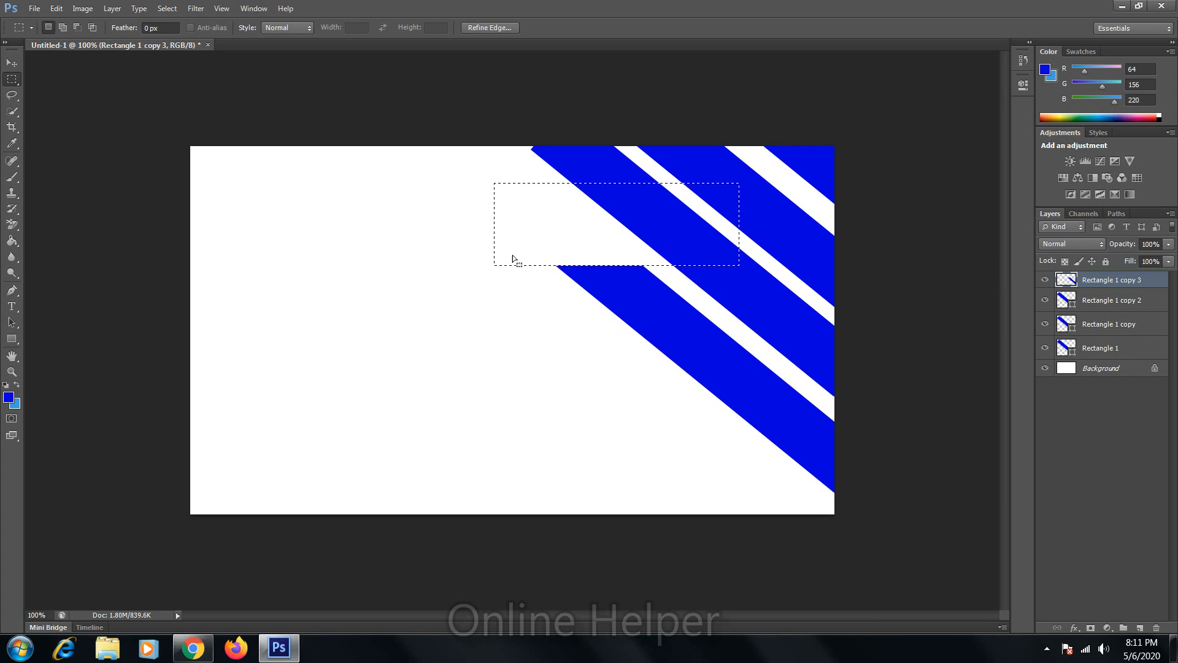
click(463, 263)
- Duplicate the trimmed stripe and place the copy below and to the left of it
key(v)
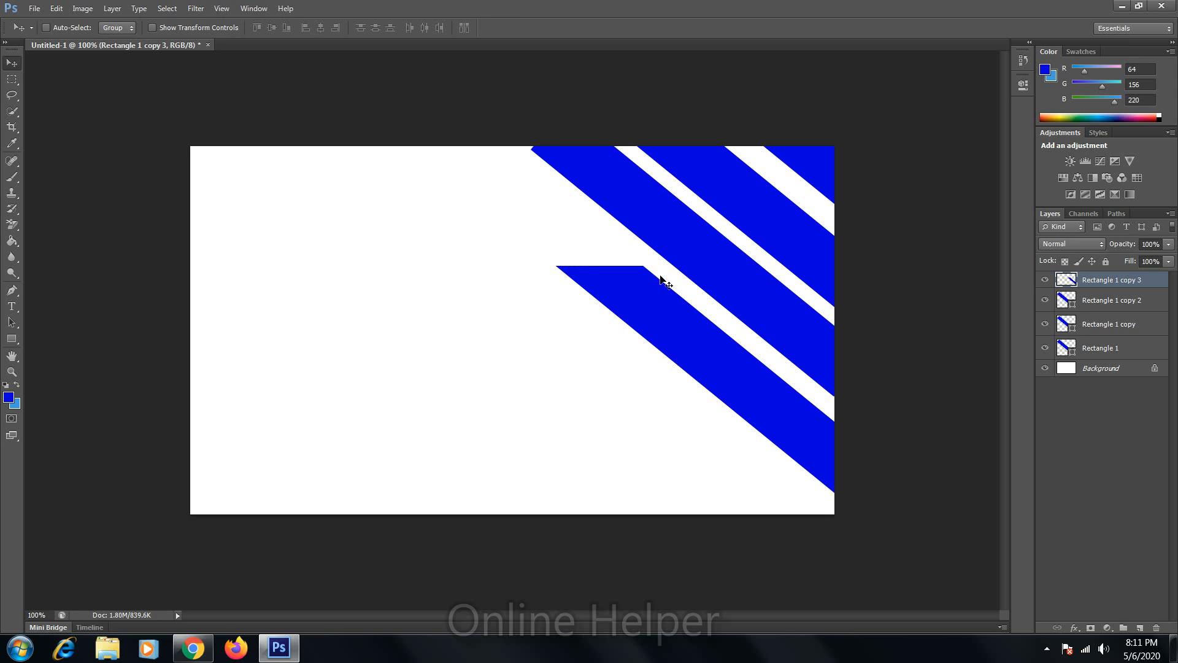
drag(644, 318, 559, 368)
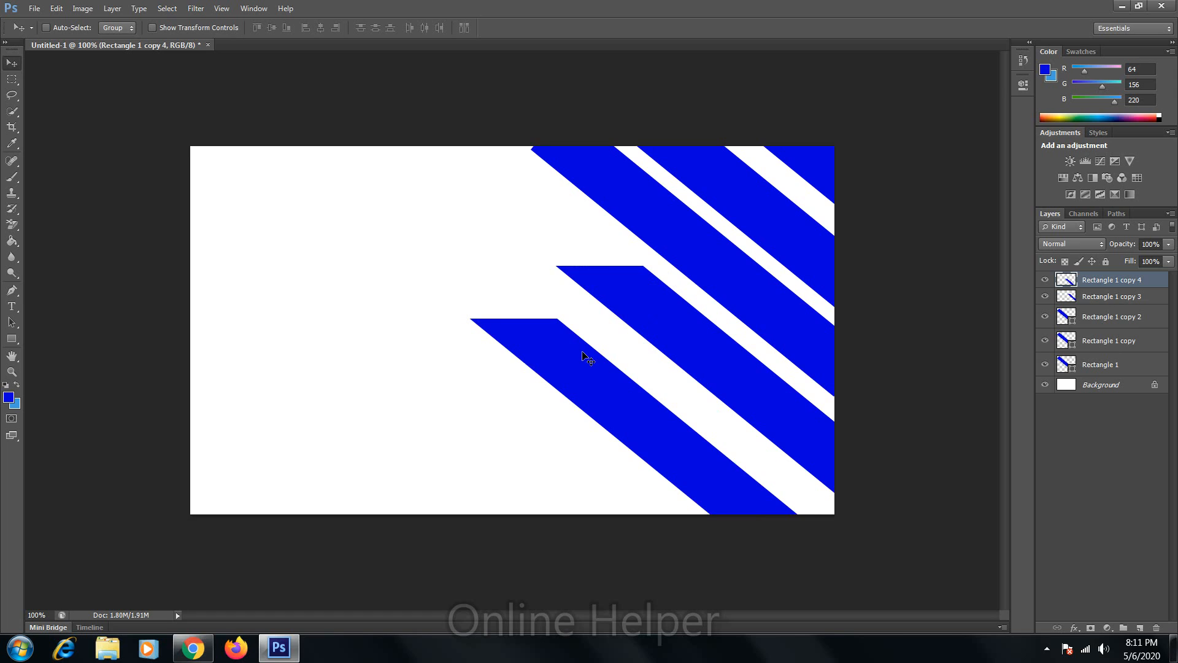
key(ctrl+t)
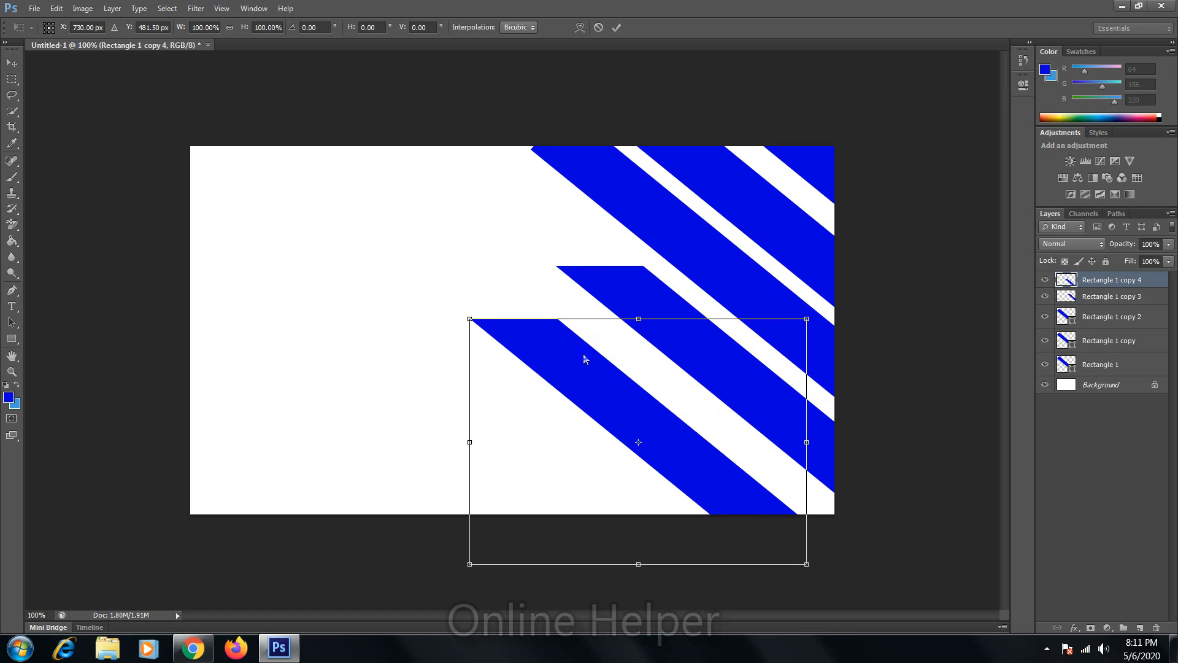
right_click(584, 359)
click(668, 555)
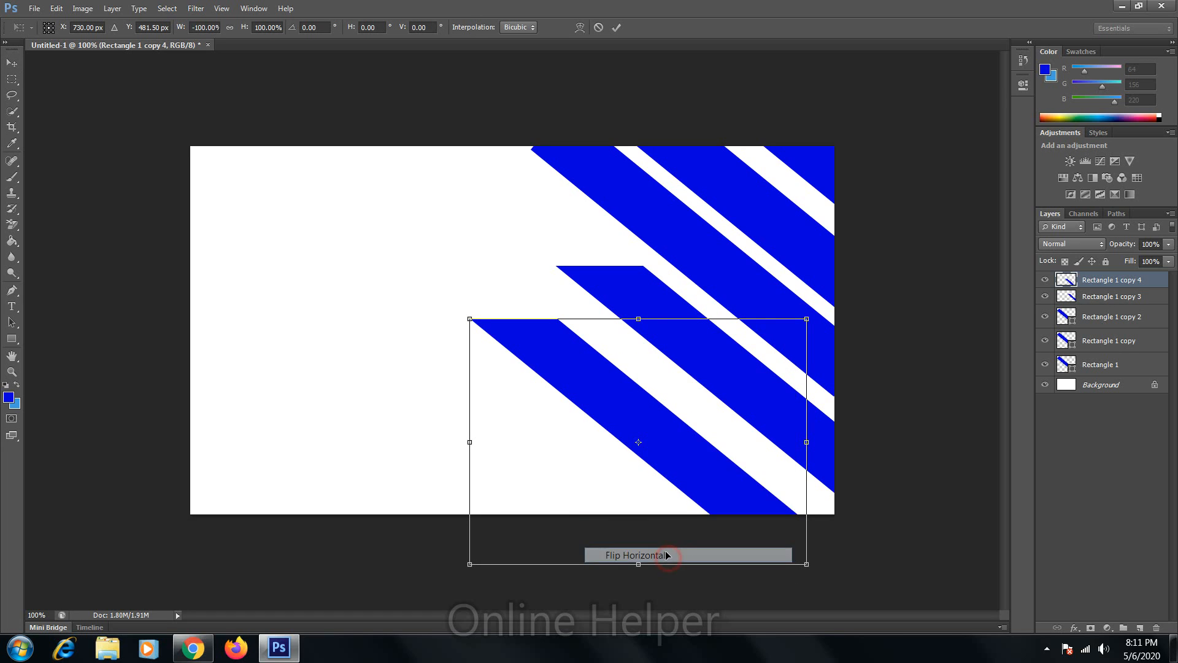
drag(696, 376, 532, 330)
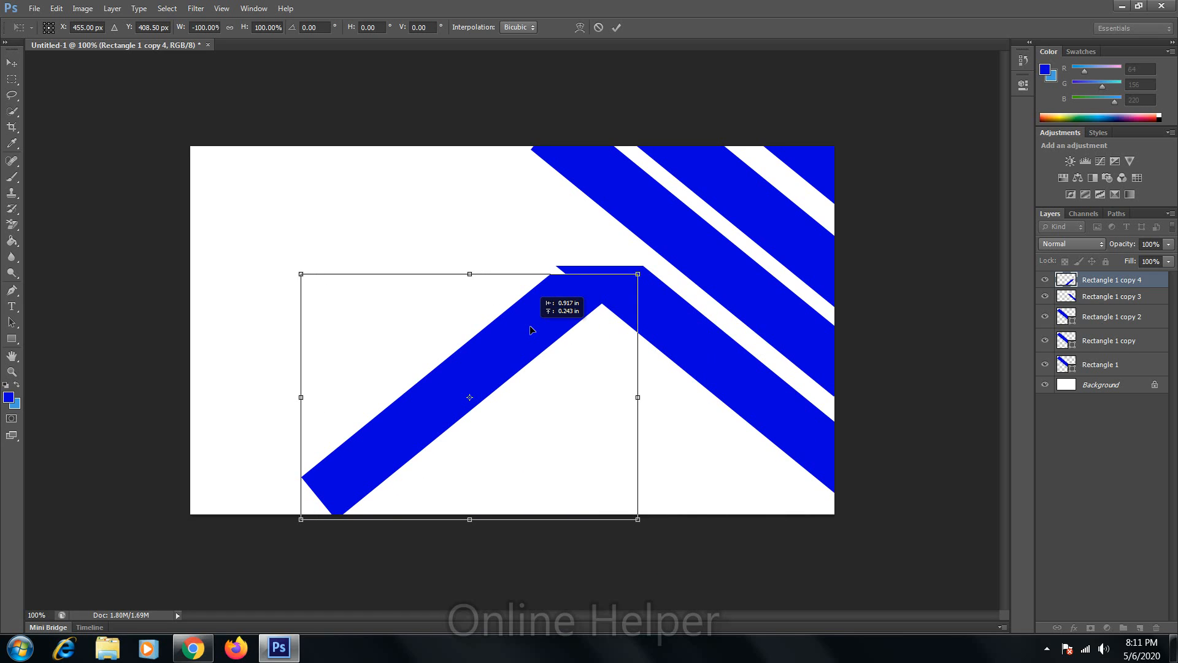
drag(741, 537, 810, 528)
key(Escape)
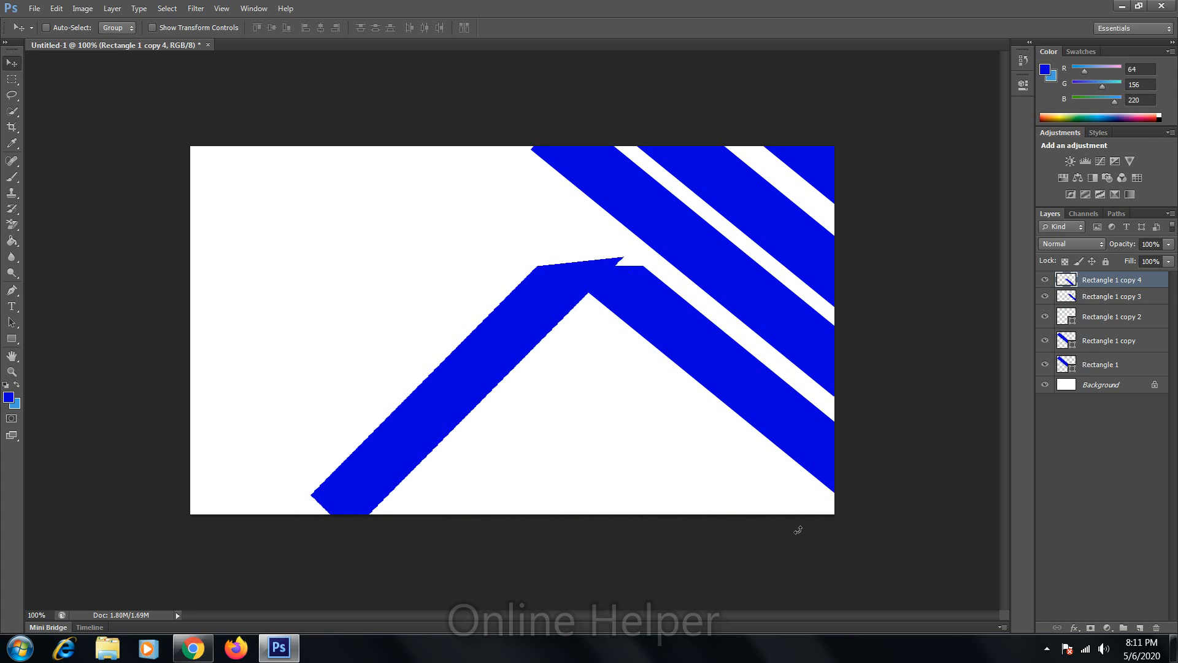
- Duplicate the lowest trimmed stripe, flip the copy horizontally, and position its top over the flat end of the stripe beside it
drag(591, 389, 603, 491)
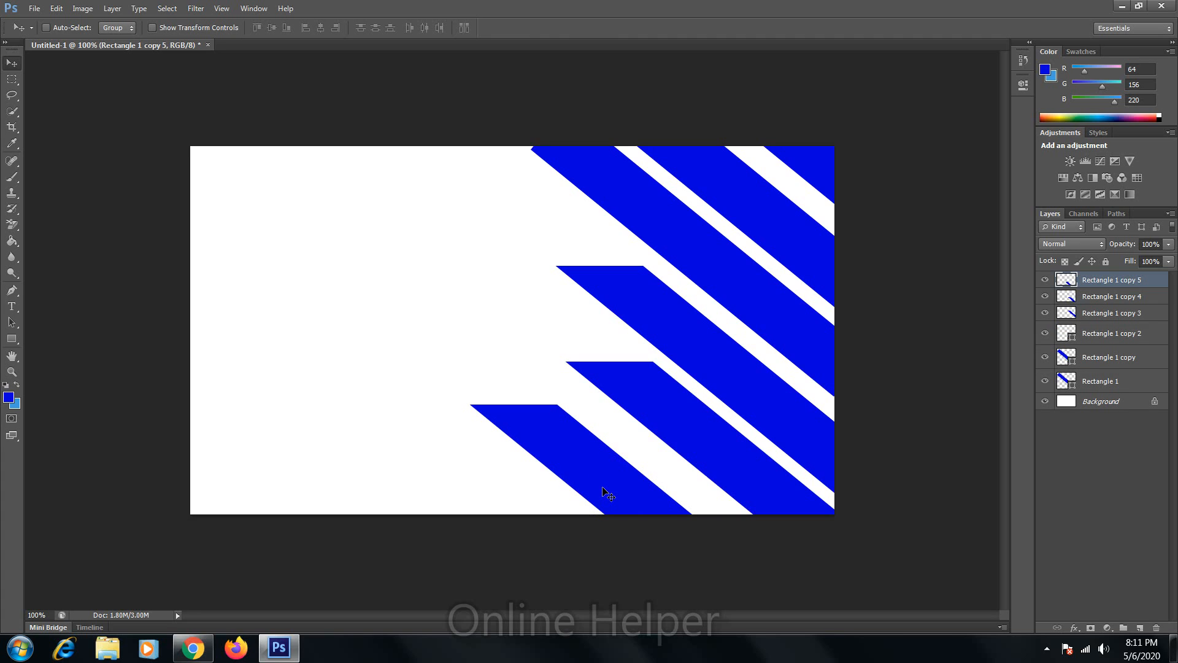
key(ctrl+t)
right_click(665, 451)
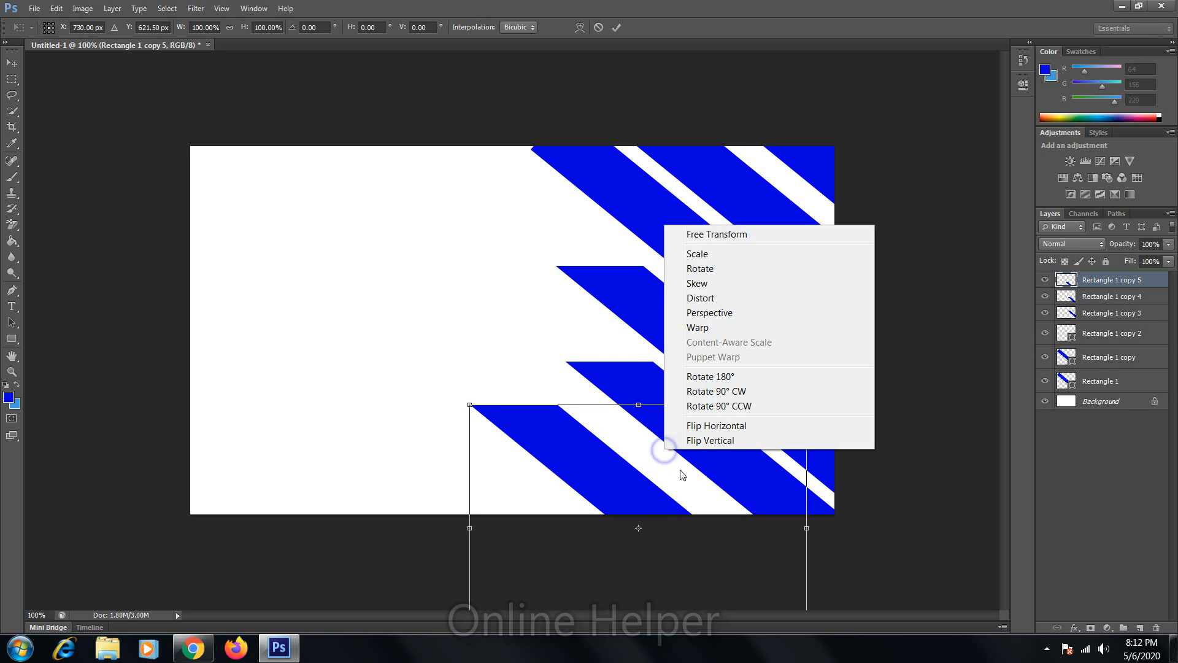
click(719, 425)
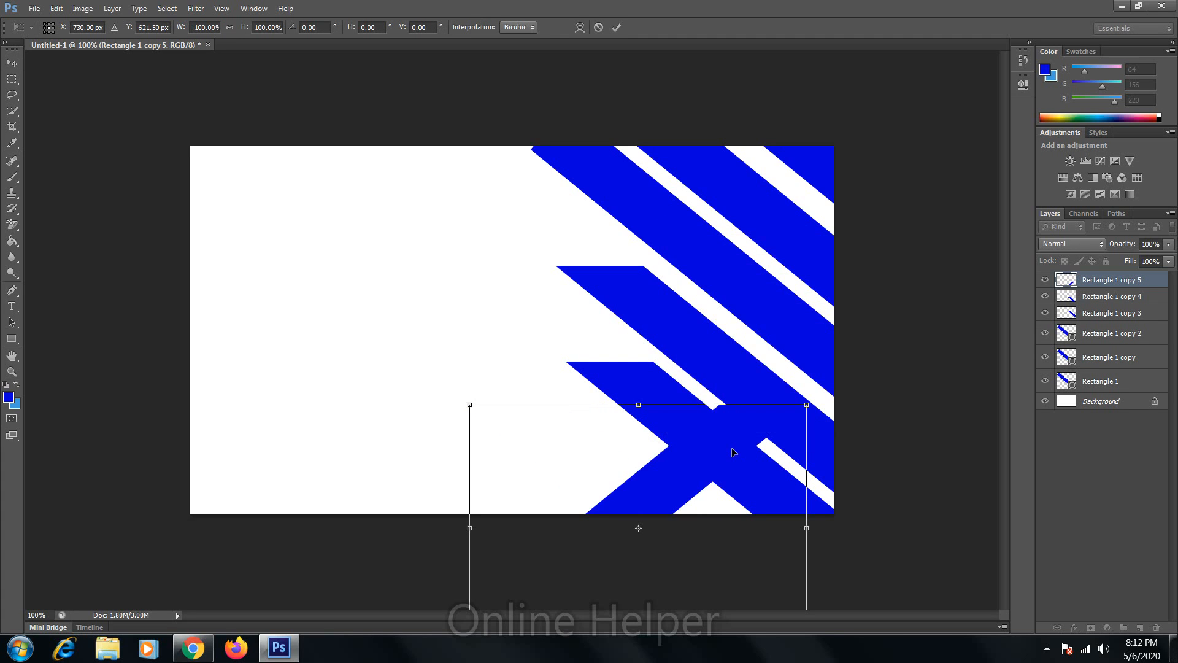
drag(687, 424, 569, 410)
key(Return)
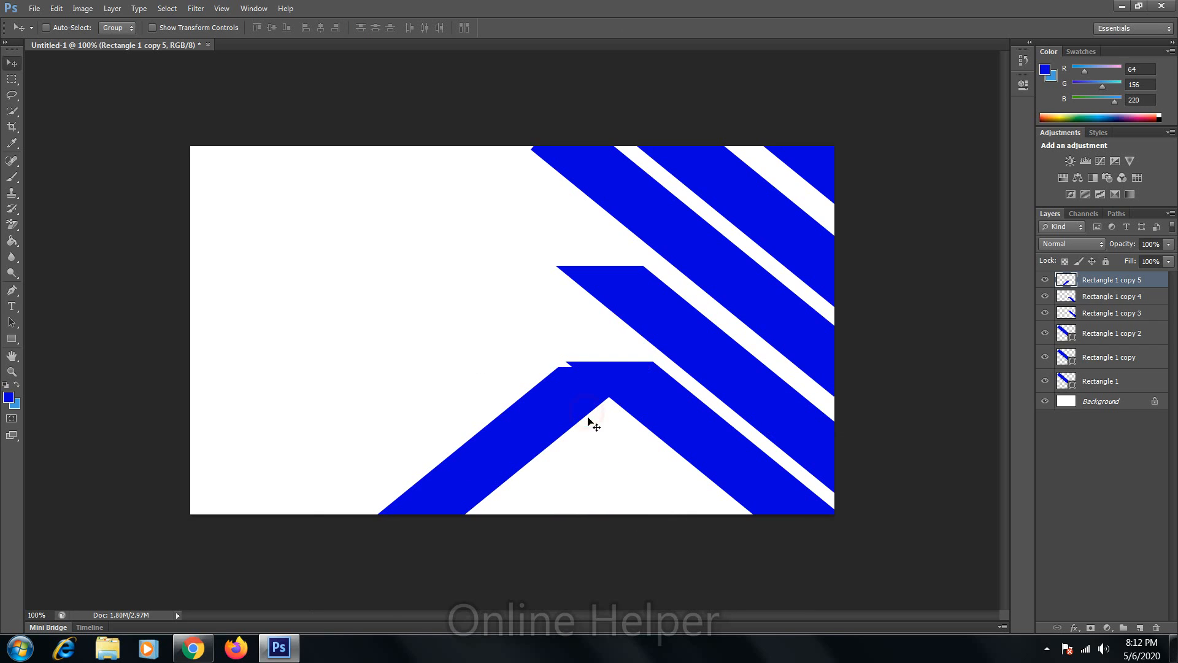
- Apply a Color Overlay to the flipped stripe using the light blue background color (#409cdc)
right_click(1094, 283)
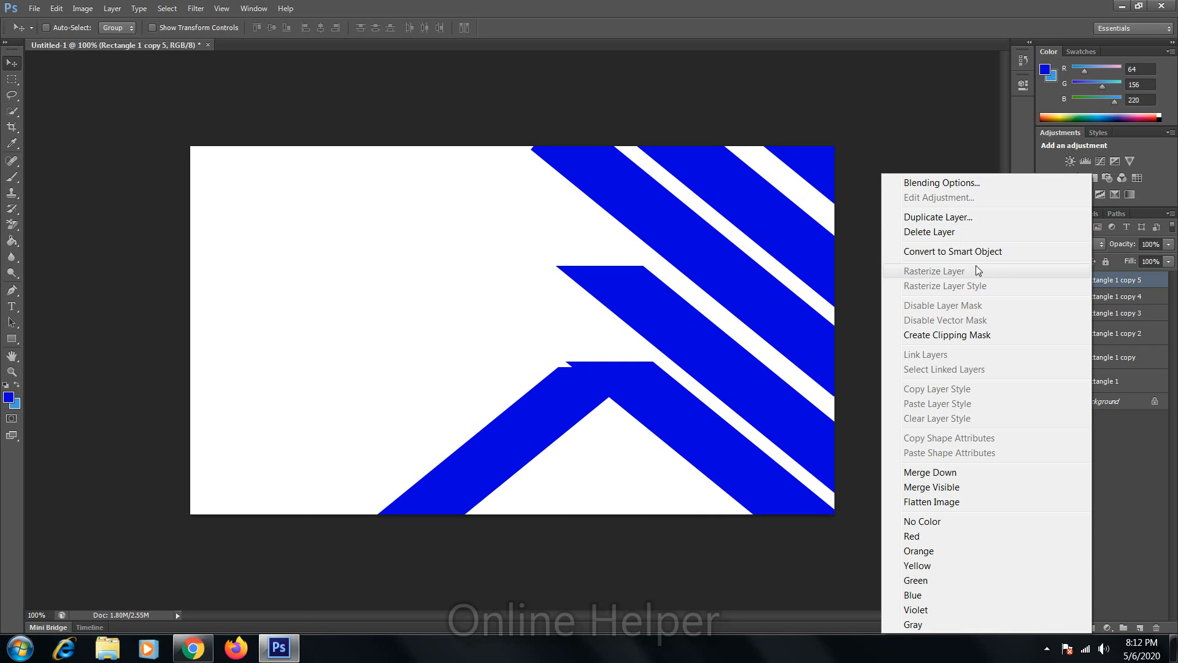
click(948, 183)
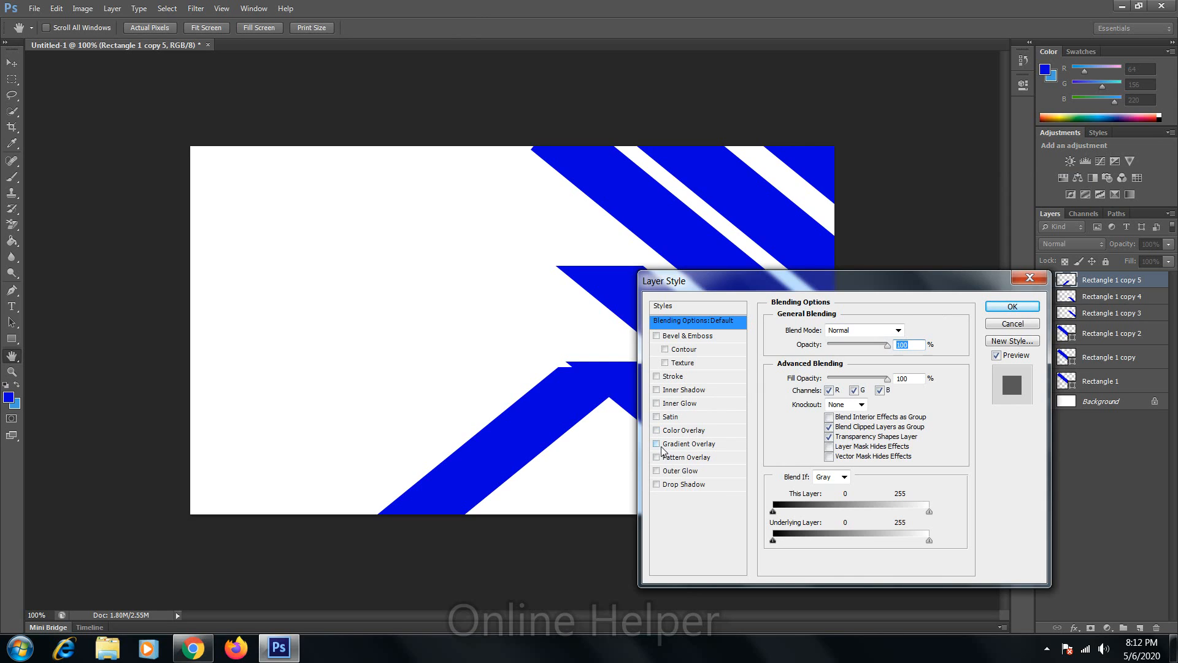
click(657, 431)
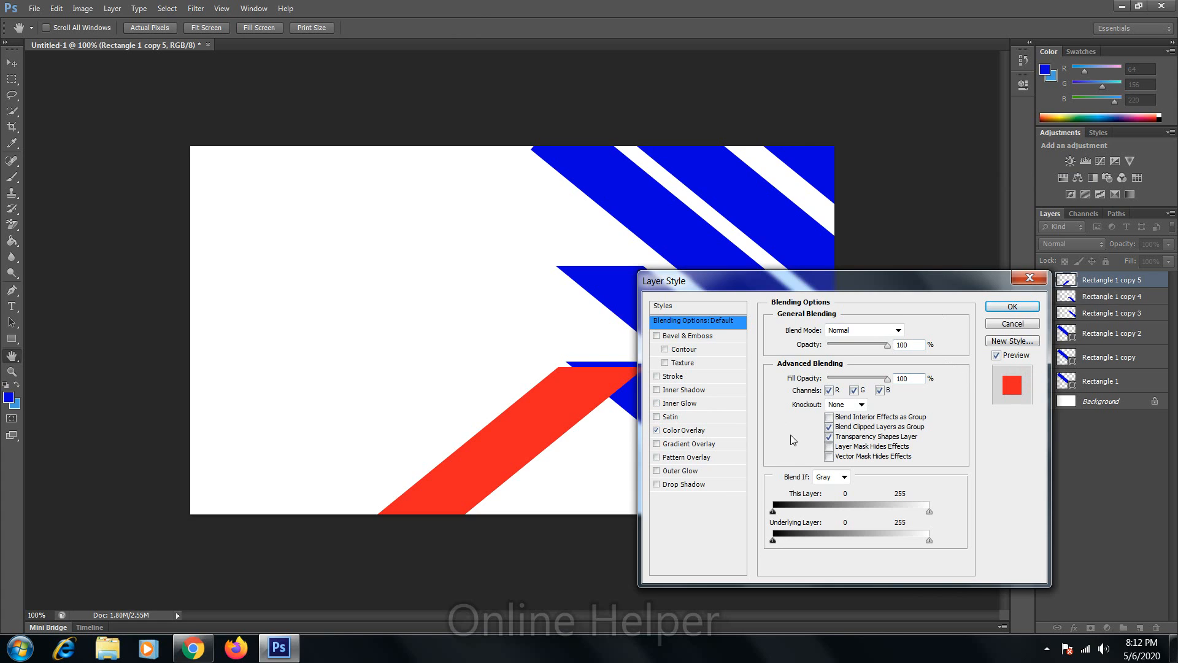
click(678, 432)
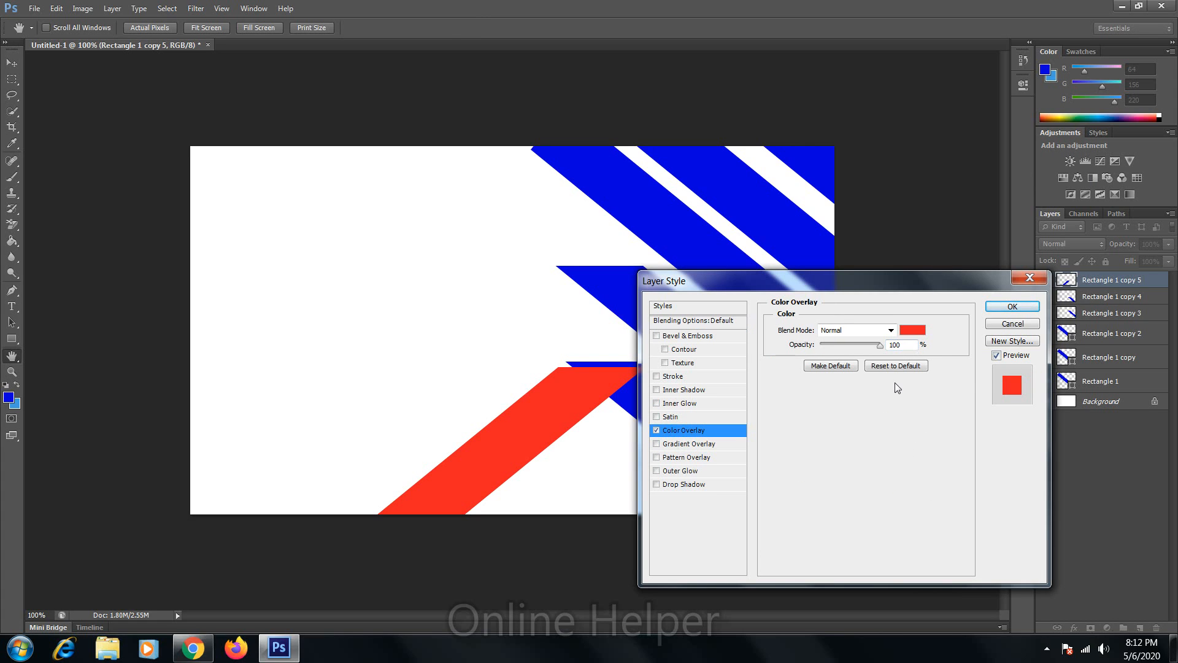
click(915, 330)
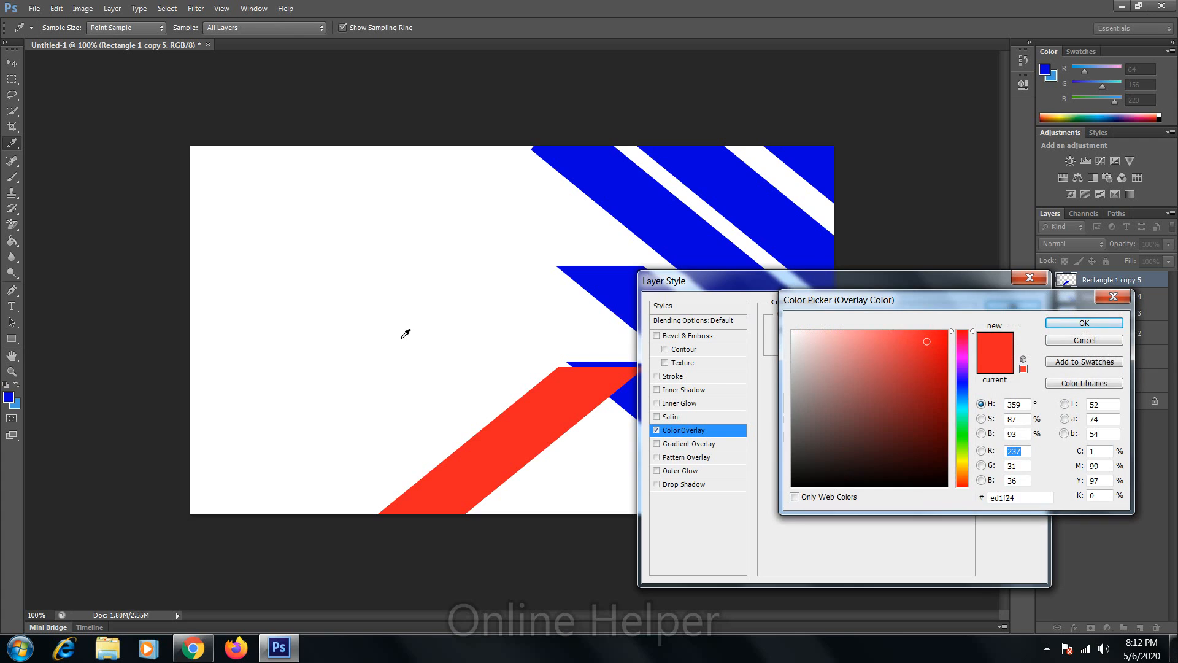
click(21, 400)
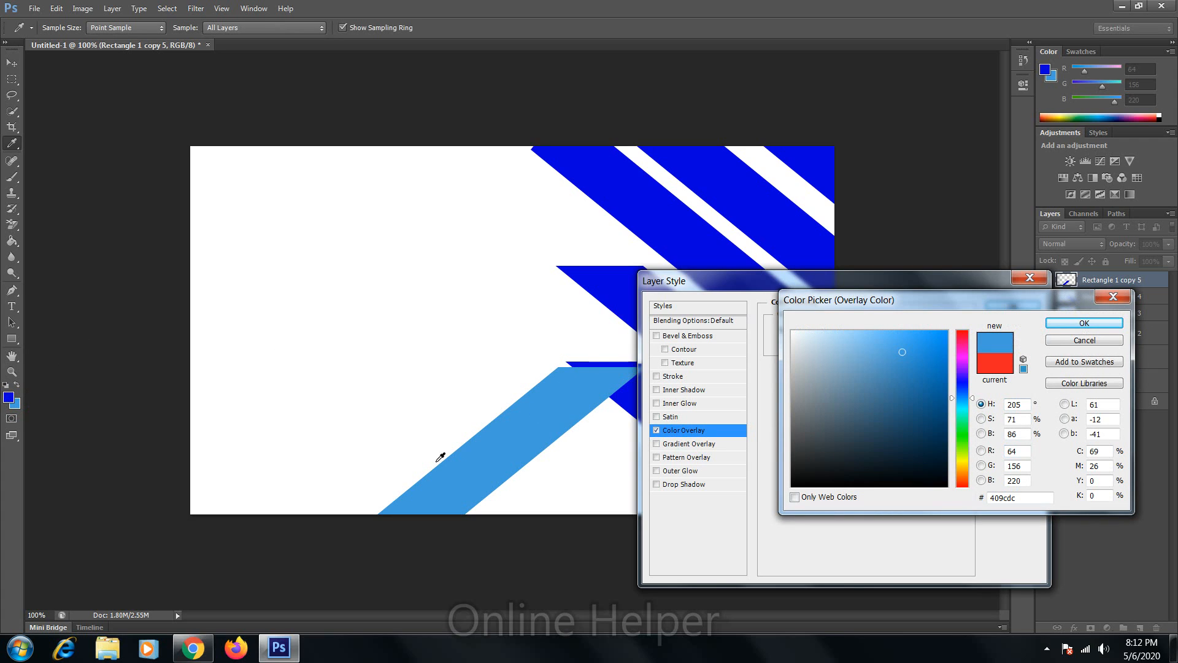
click(1070, 322)
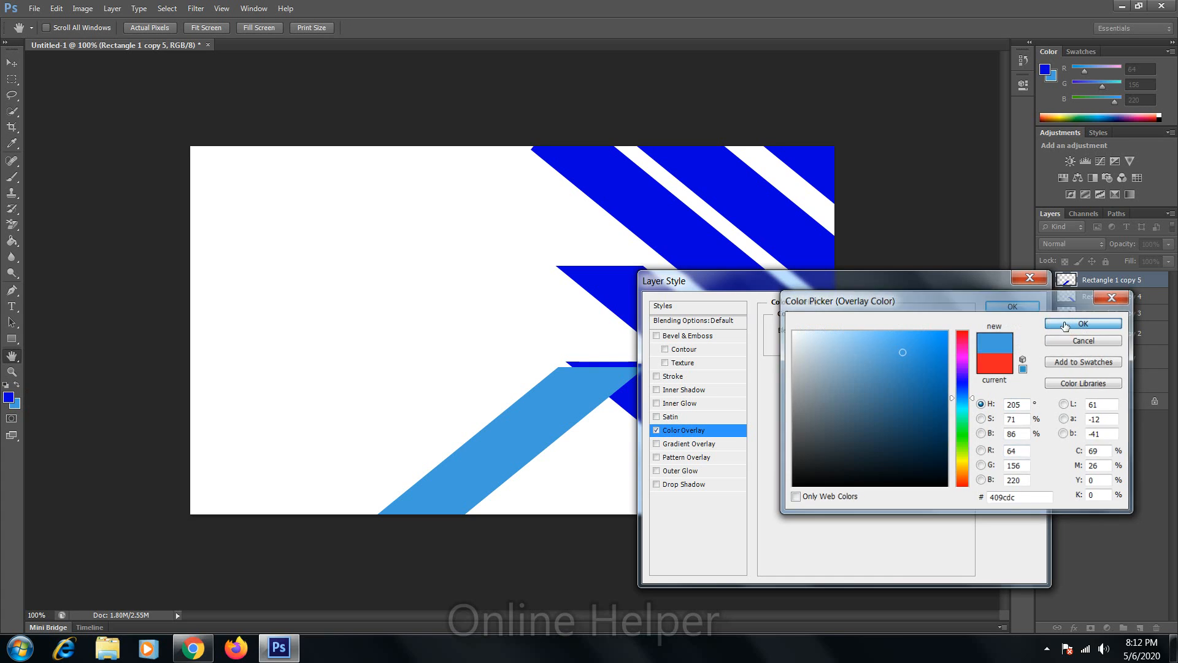
click(1013, 307)
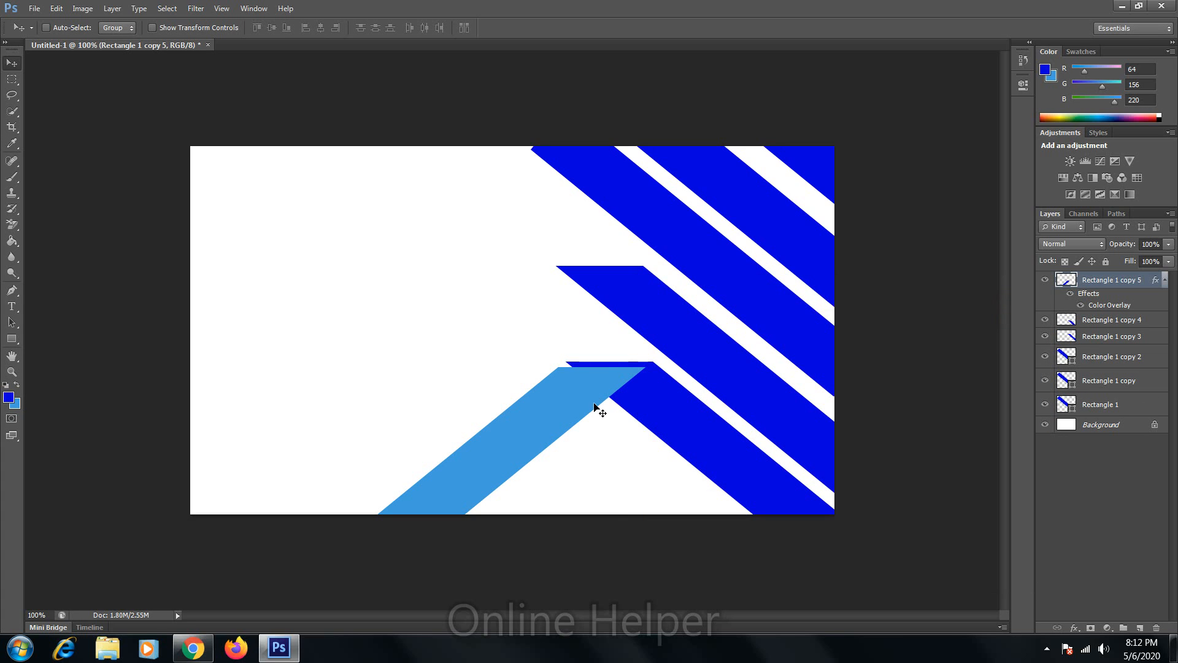
- Align the light blue stripe's top corner with the dark blue stripe's flat end, and place a duplicate of it below
drag(561, 417, 561, 413)
key(ctrl+plus)
key(ctrl+plus)
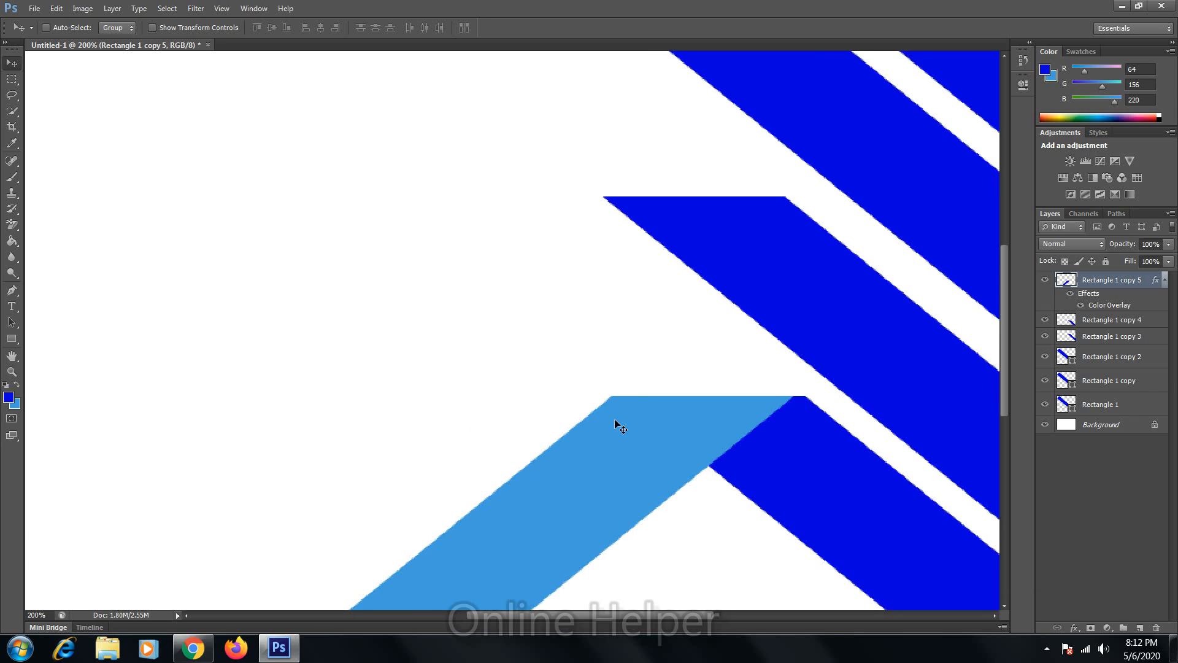
drag(707, 415, 466, 323)
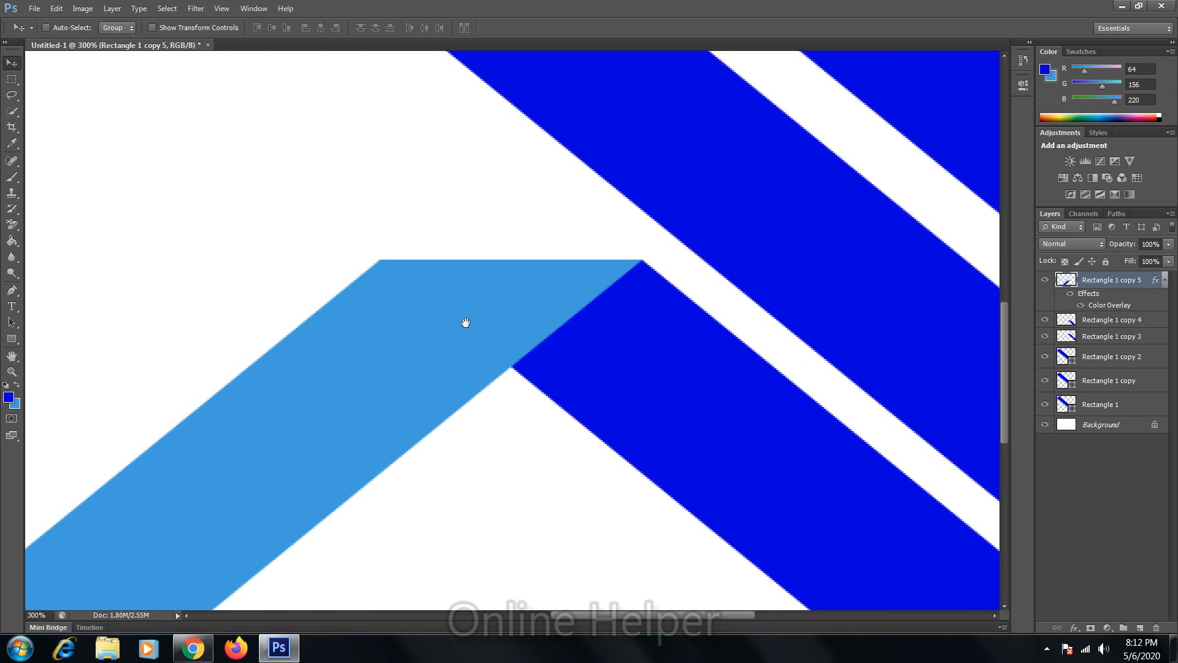
scroll(464, 355, down, 2)
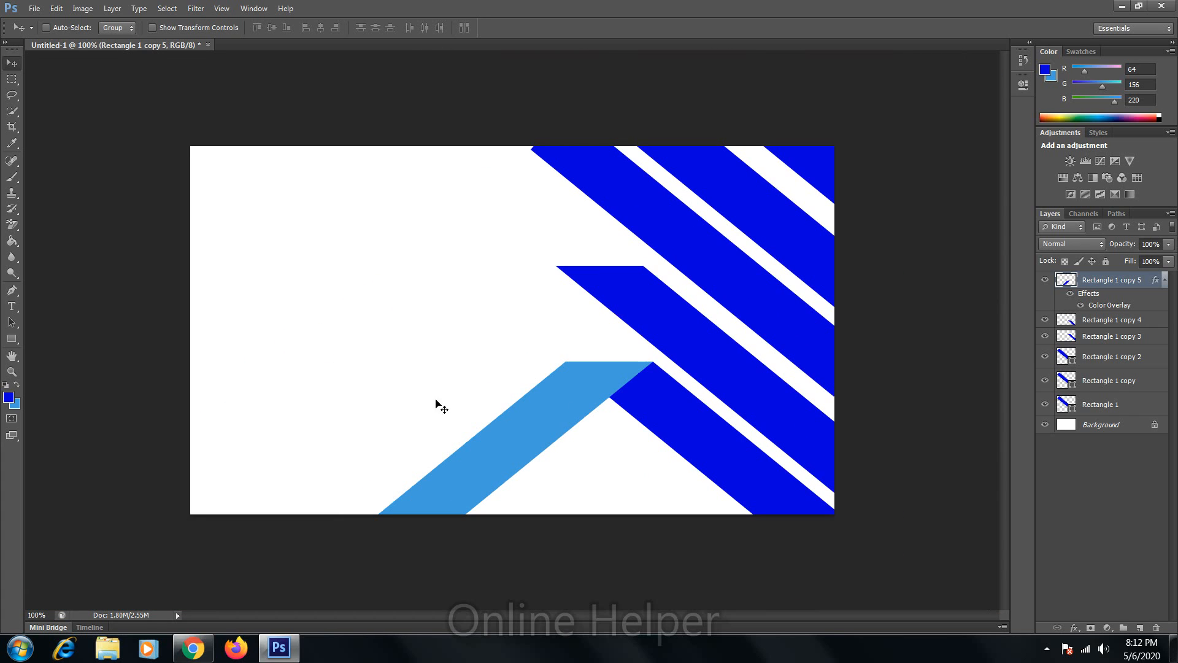
drag(516, 422, 531, 519)
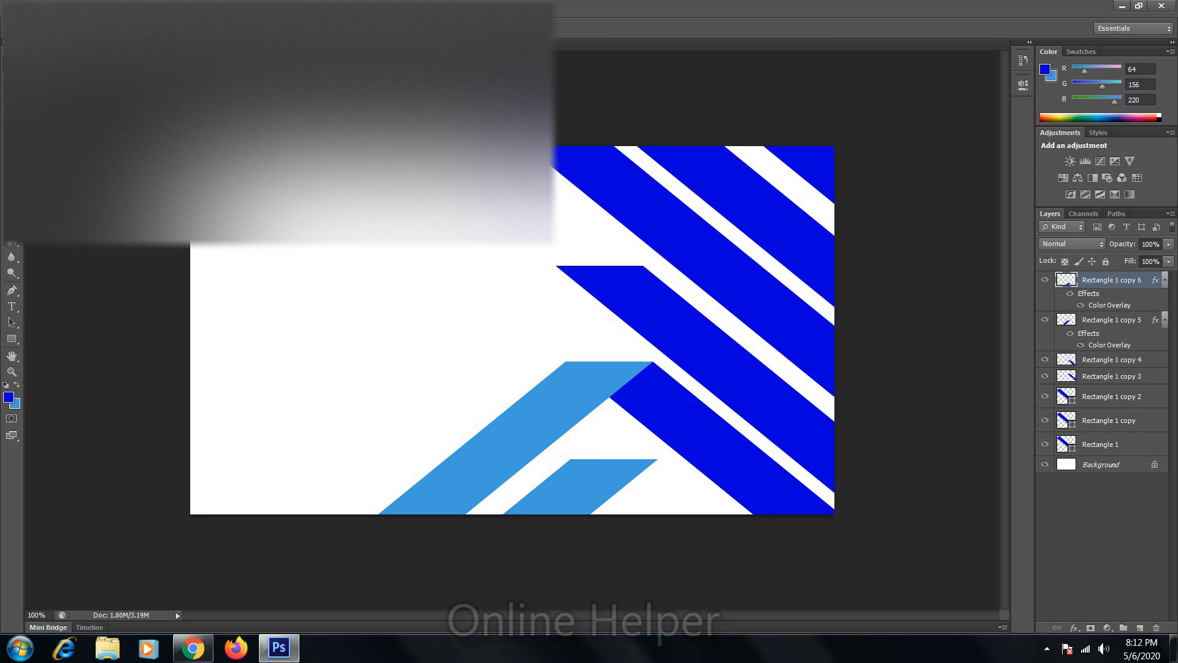
- Open the PSD copy file from the Desktop and accept the missing fonts notice
click(31, 9)
key(Escape)
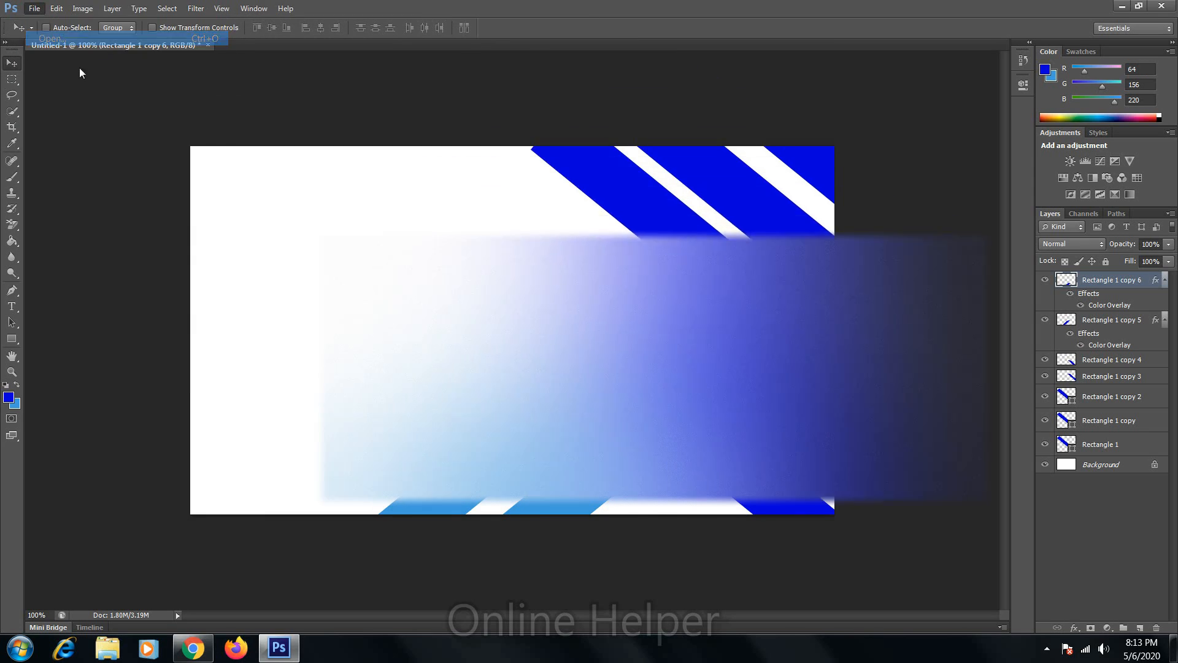
key(ctrl+o)
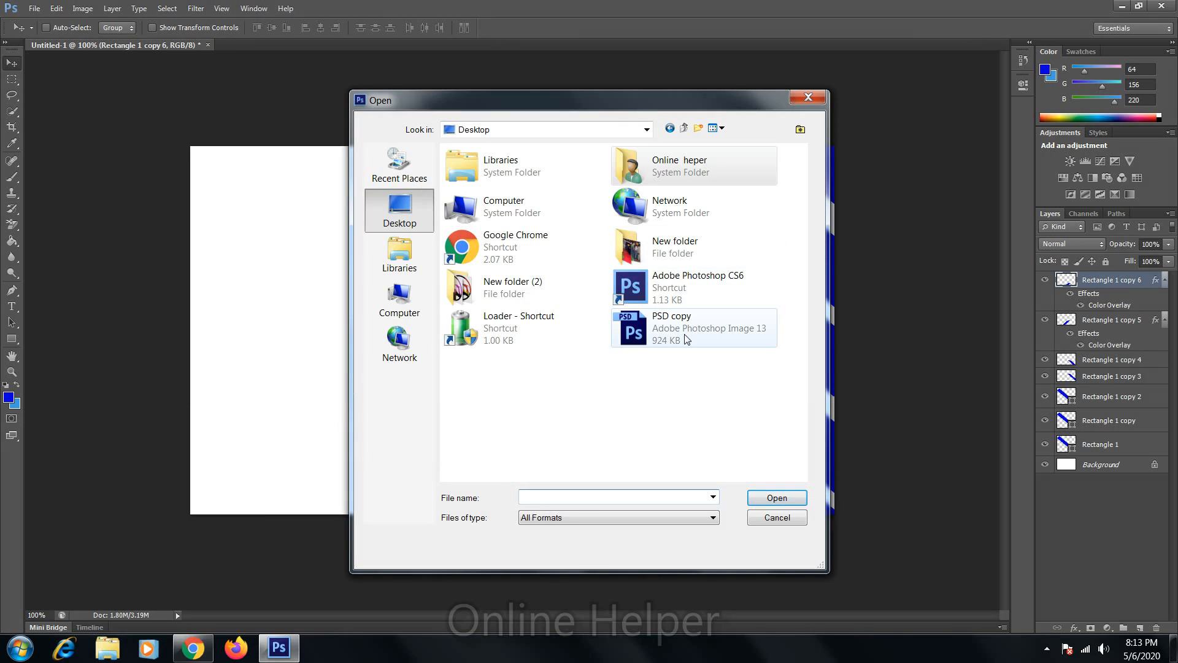
double_click(688, 334)
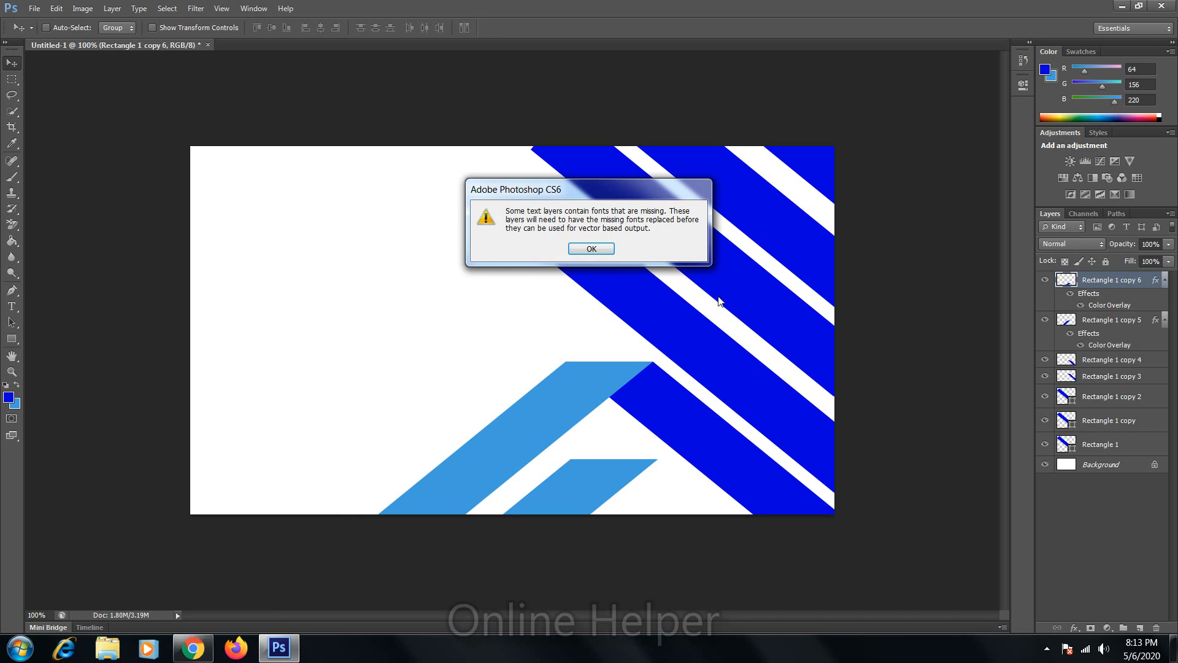
click(599, 248)
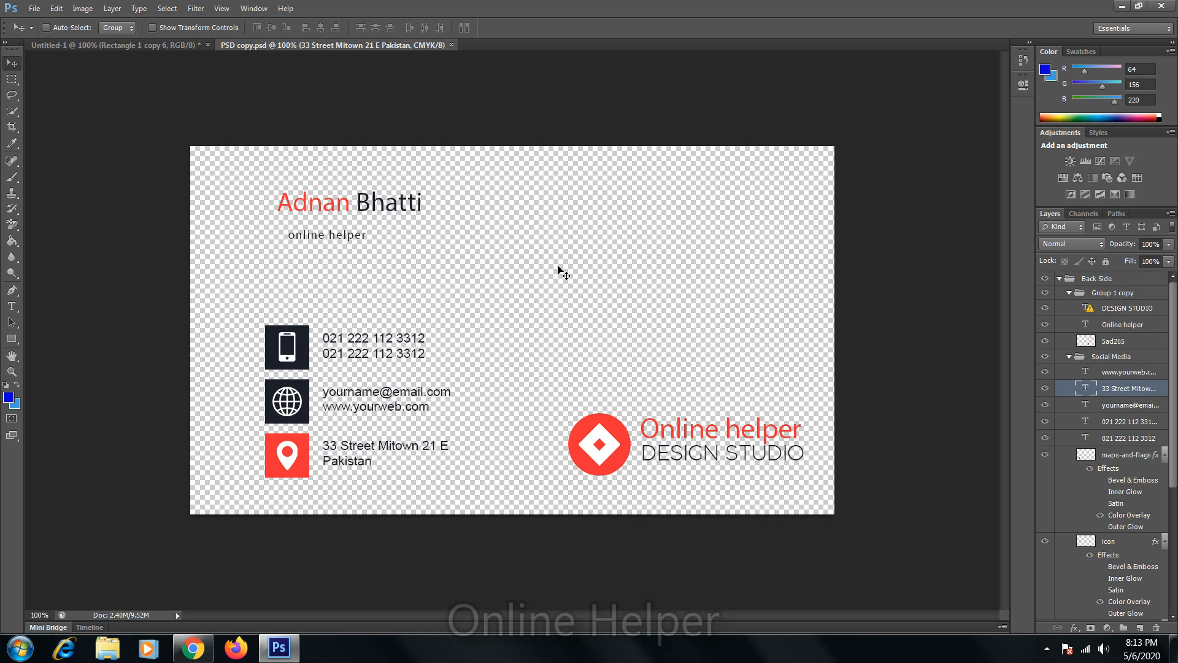
- Copy the Back Side group from PSD copy.psd into the striped card, position it within the canvas, and close the source file
right_click(348, 211)
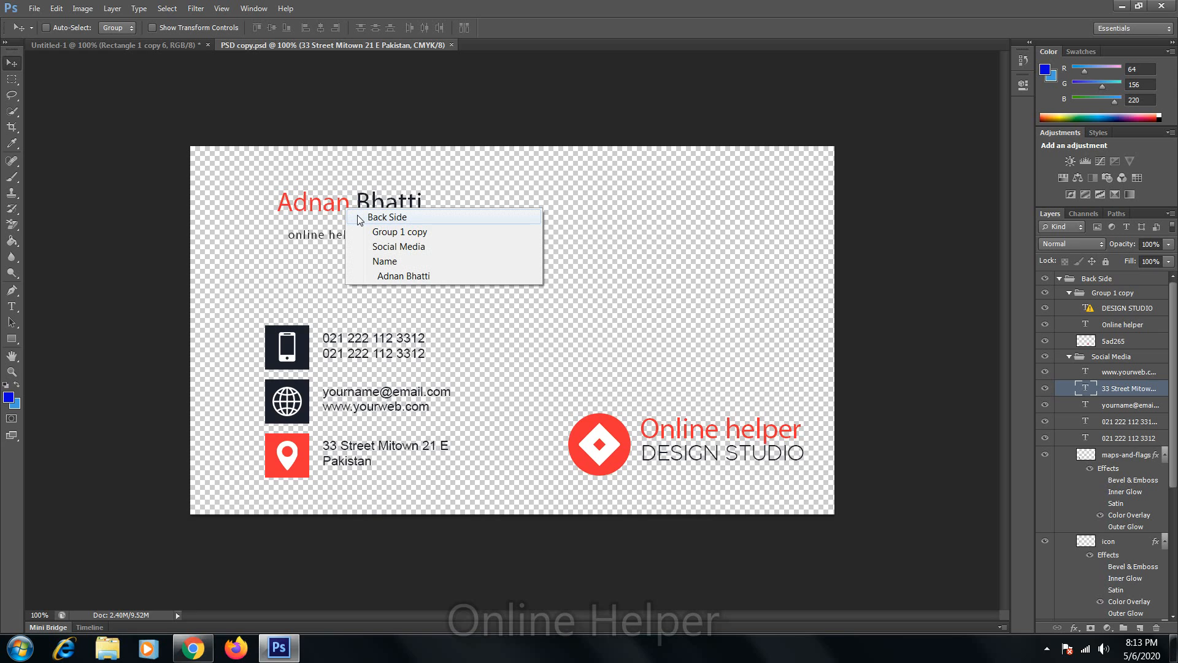
click(360, 218)
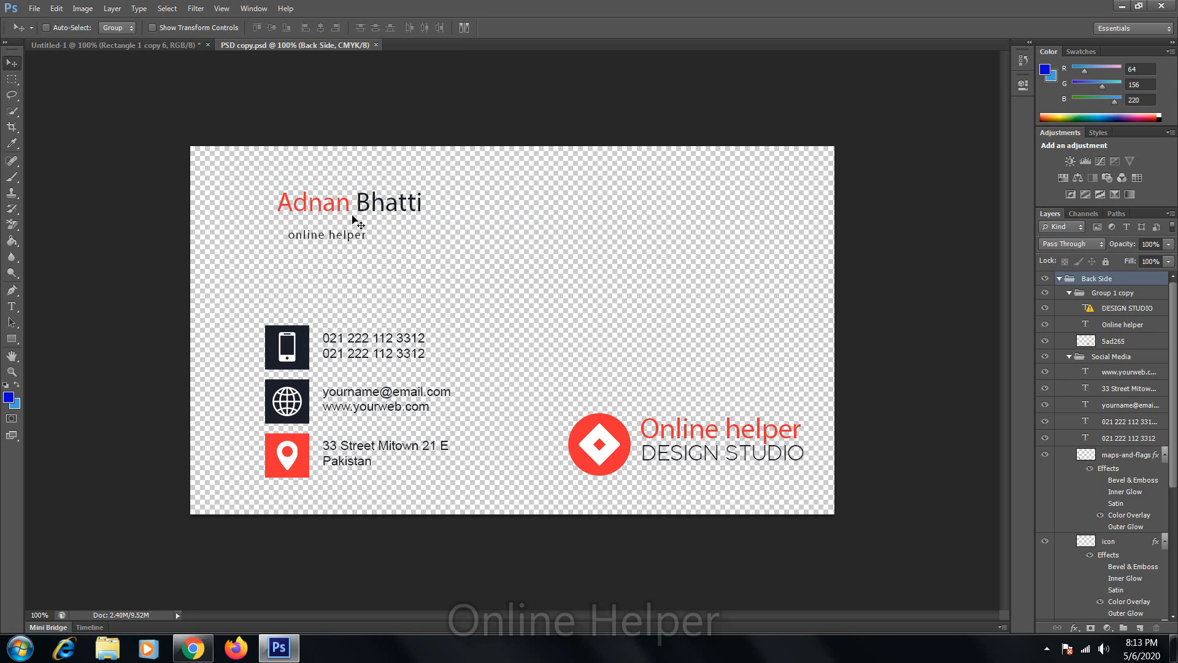
drag(352, 221, 336, 245)
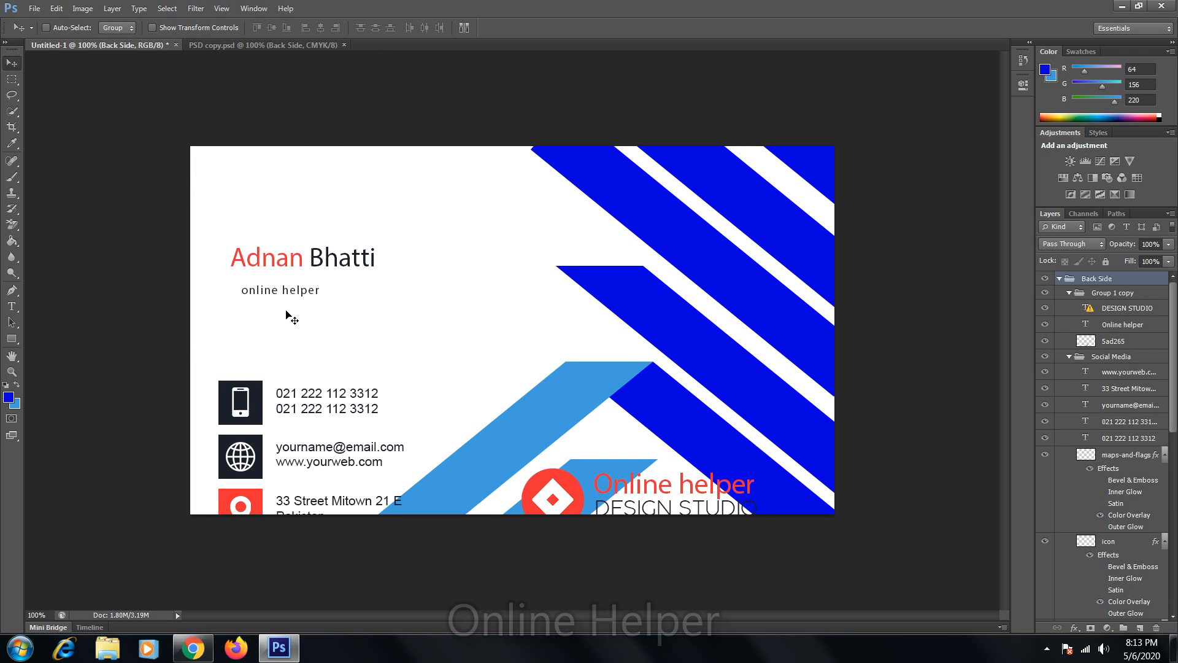
drag(289, 316, 318, 253)
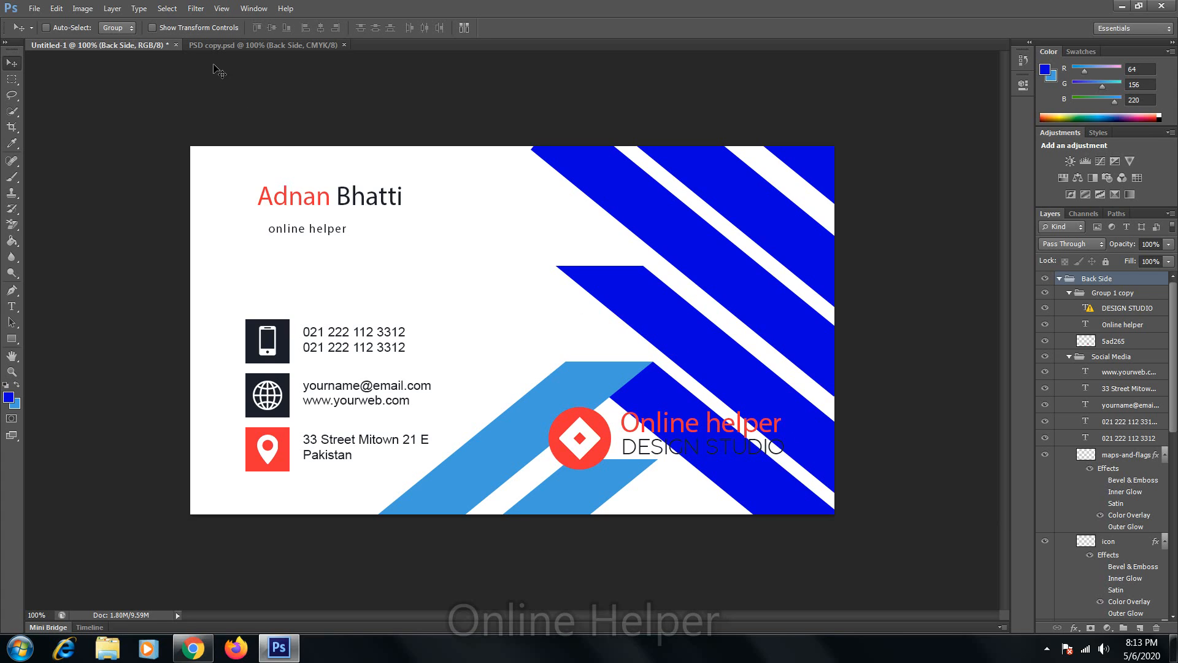
click(132, 49)
click(345, 45)
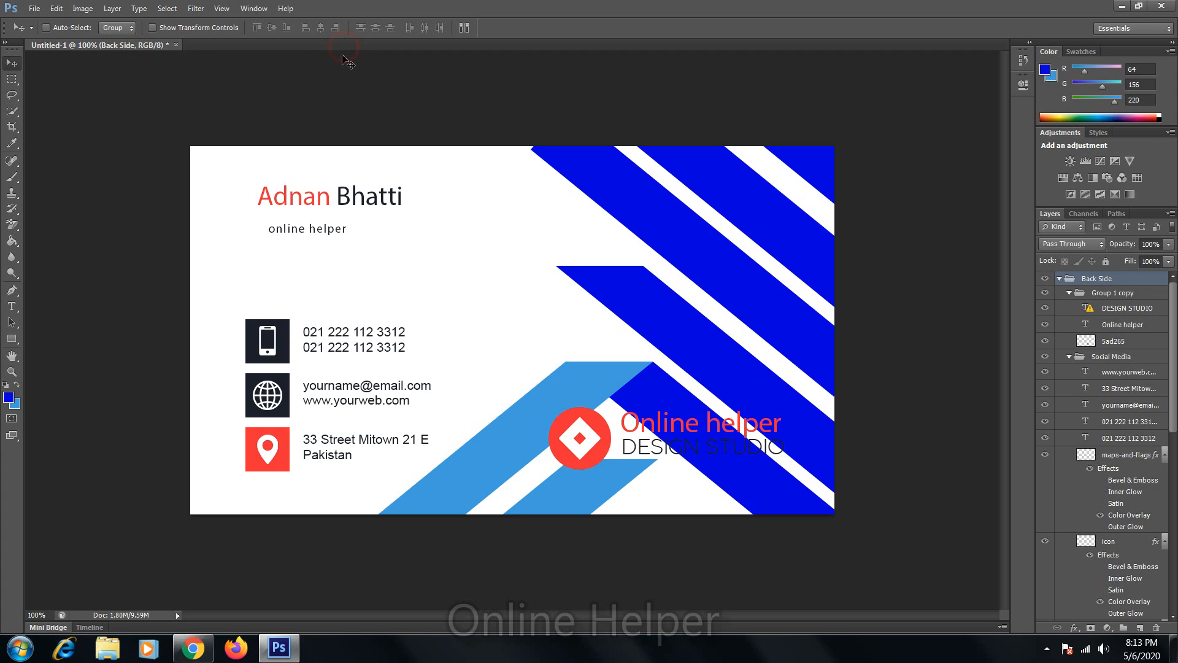
- Collapse the Back Side group and fill the Background layer with gray #79797d
click(1060, 280)
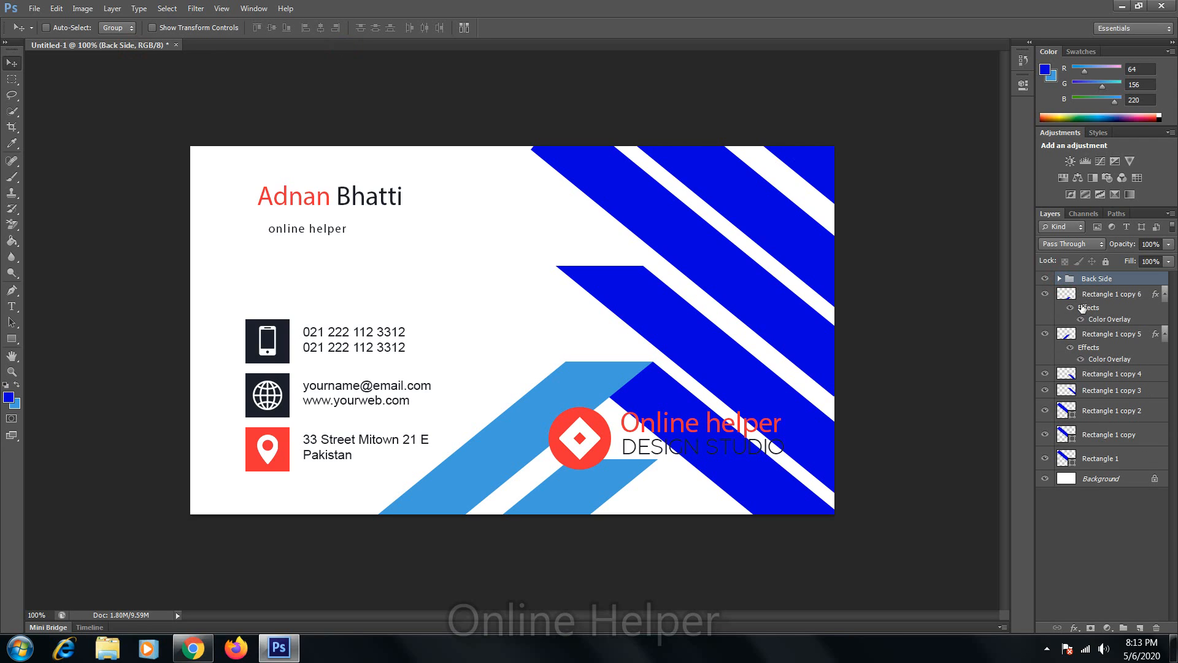
click(1087, 480)
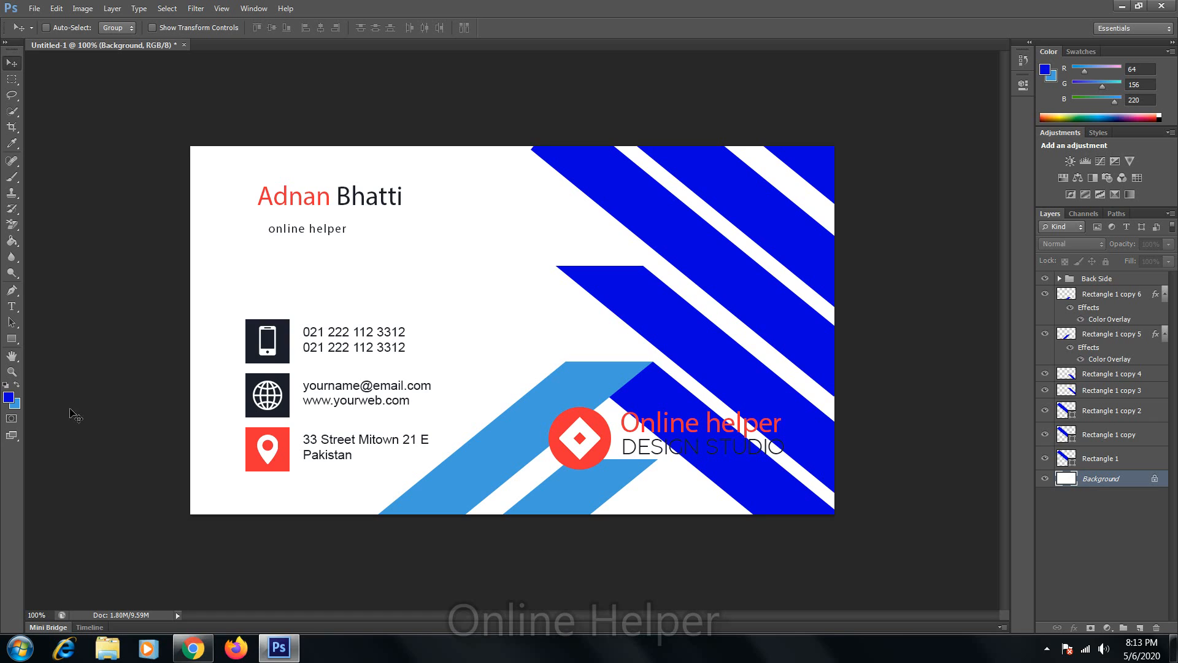
click(8, 397)
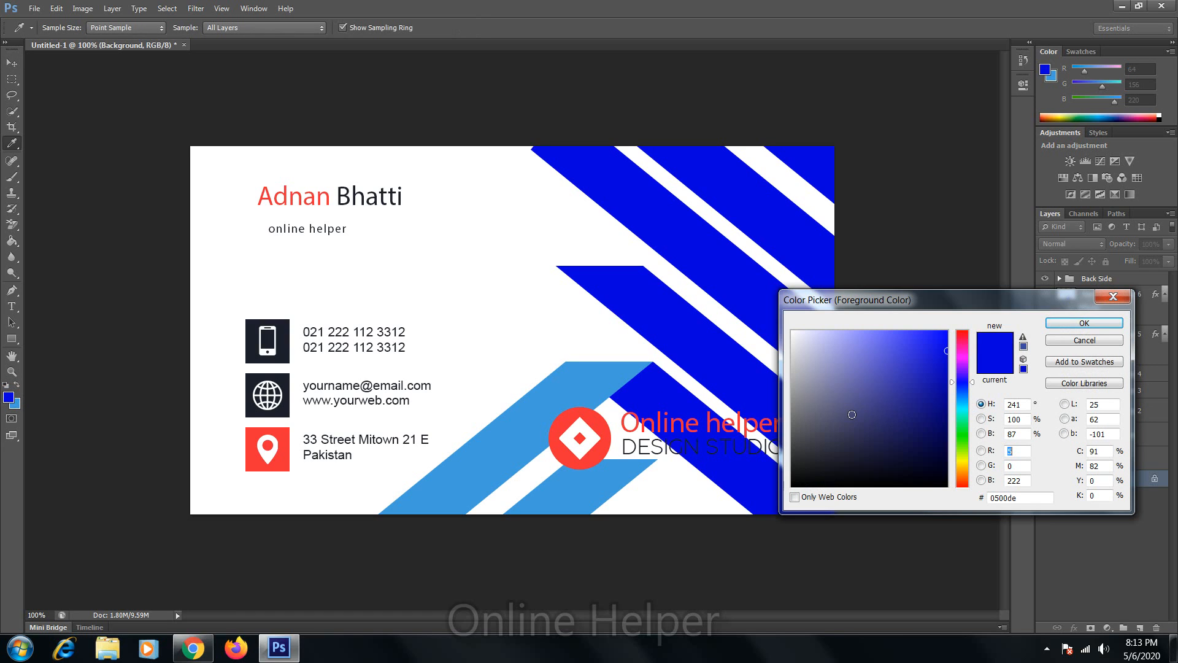
drag(851, 414, 797, 410)
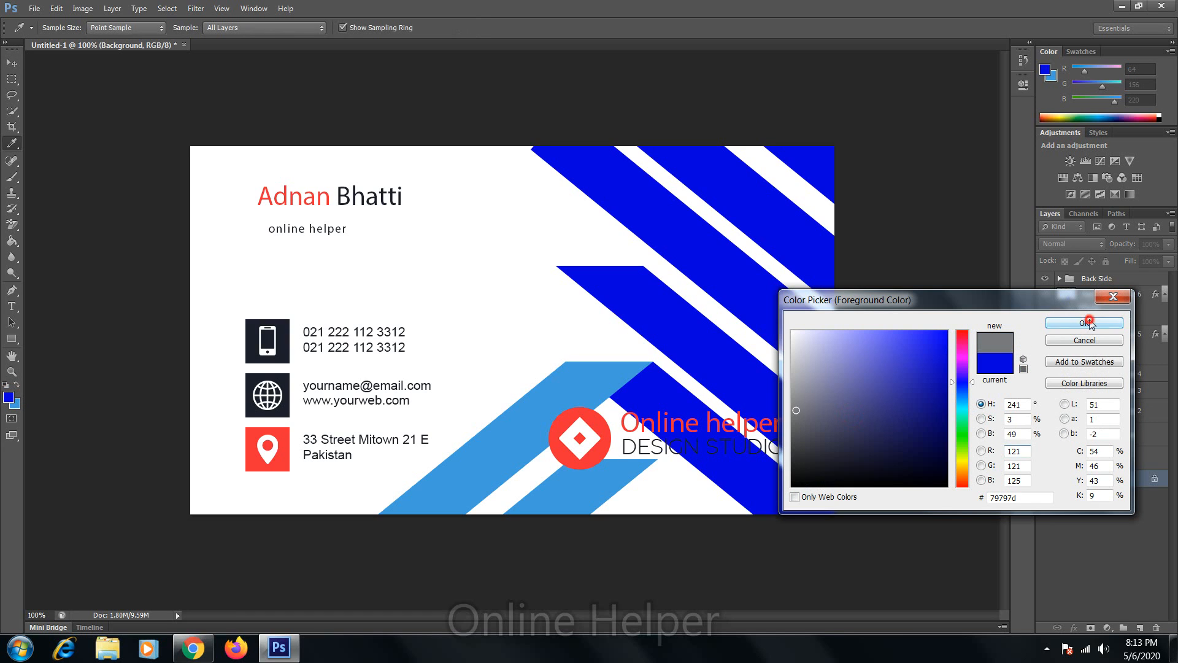
click(1084, 323)
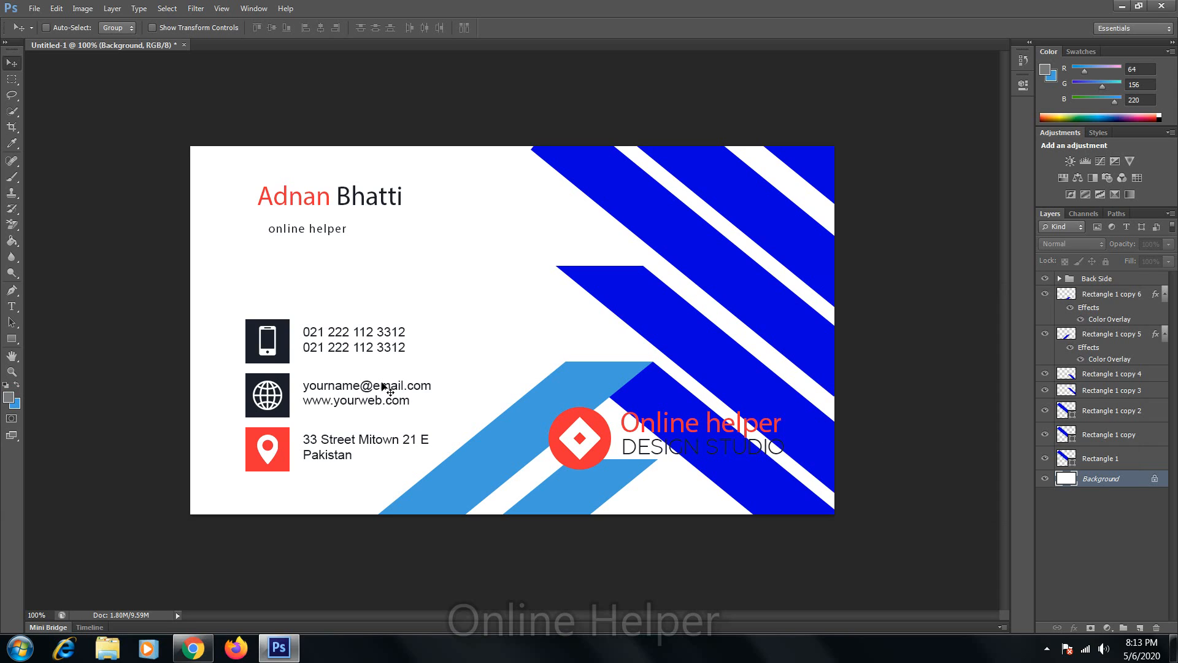
key(x)
key(ctrl+BackSpace)
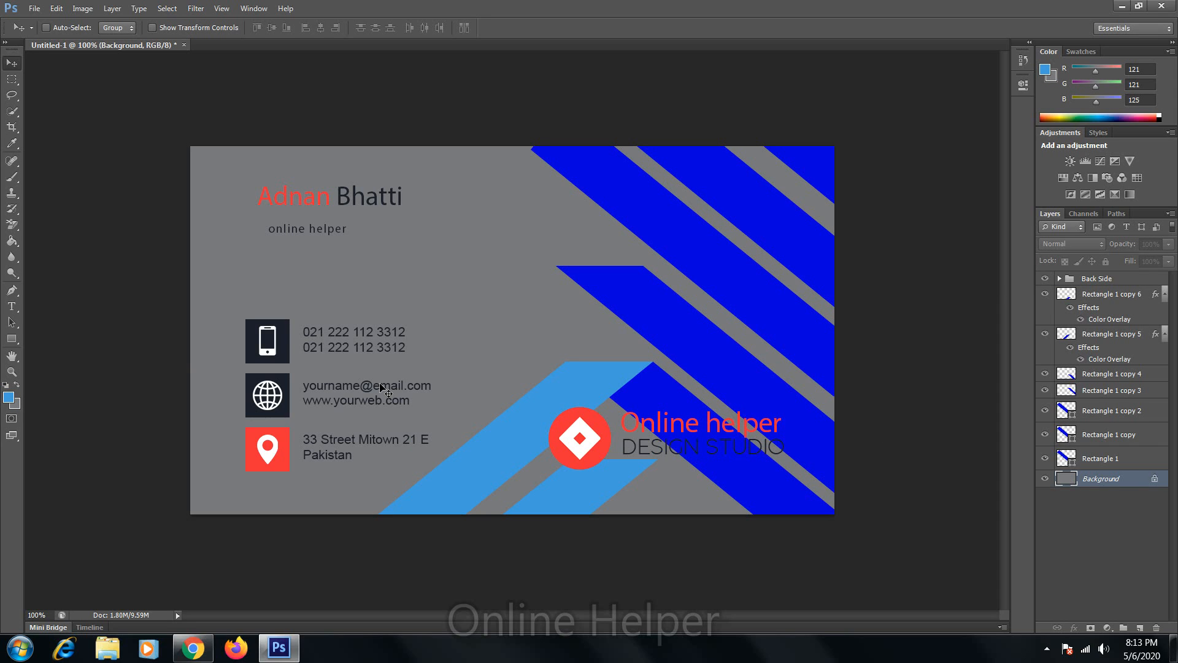
- Delete the Back Side group, and undo the extra deletion of the small light blue stripe
click(1081, 284)
key(Delete)
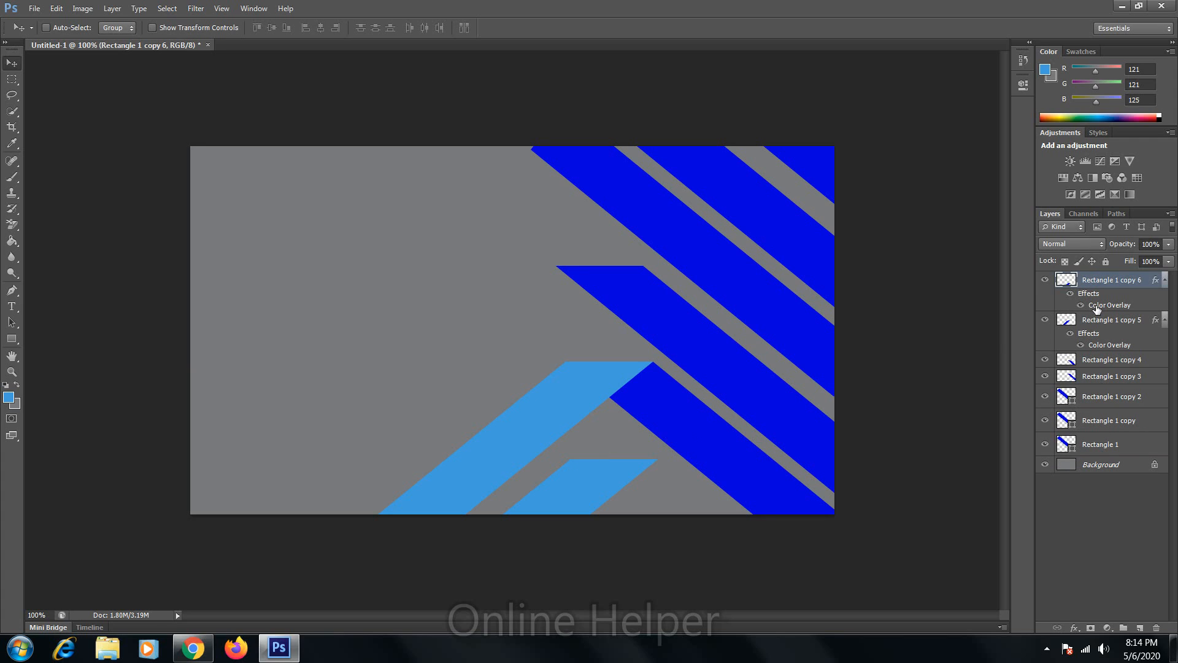
key(Delete)
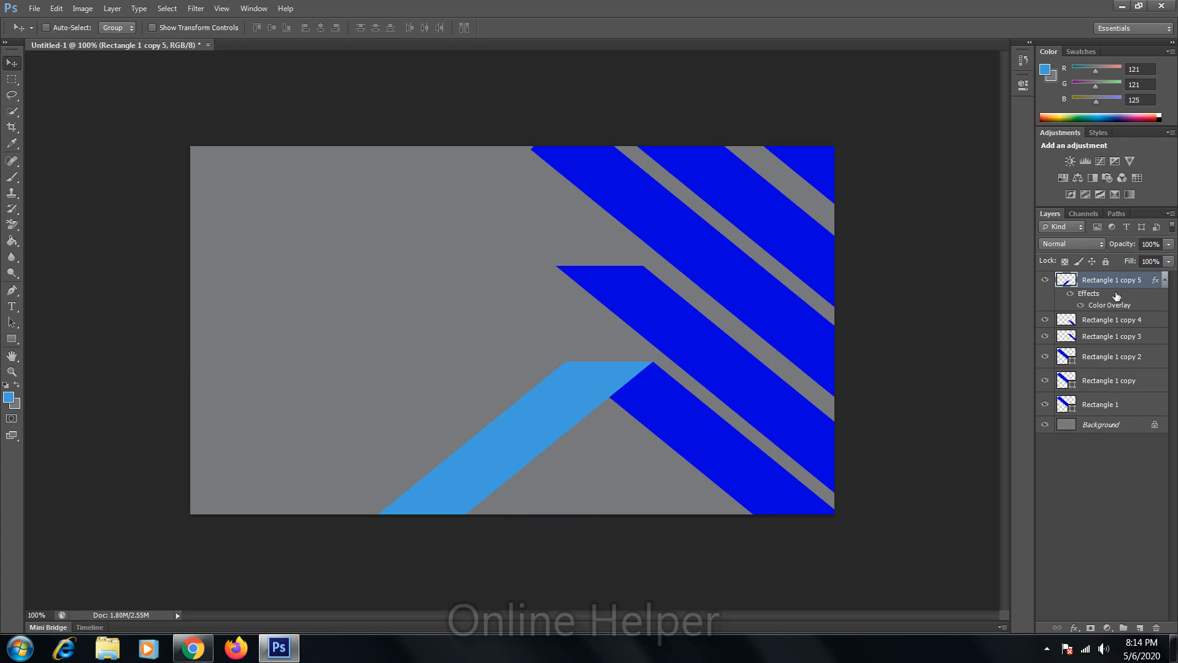
key(ctrl+z)
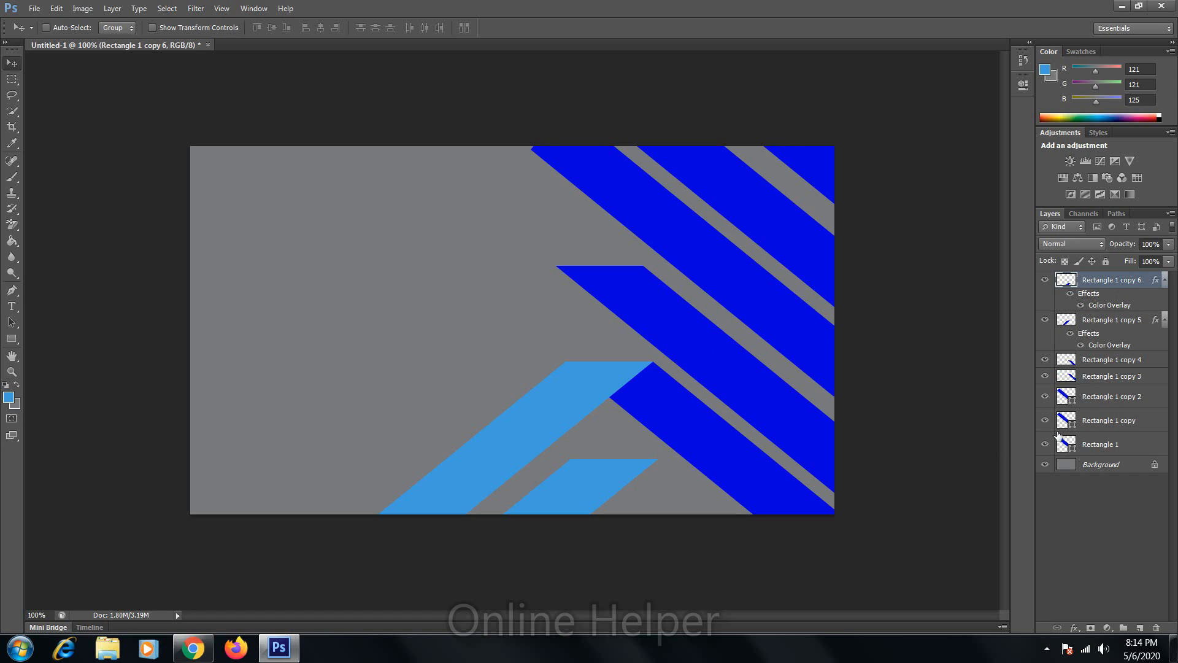
- Merge the Rectangle 1, Rectangle 1 copy, copy 4, copy 5 and copy 6 layers into one layer
ctrl+click(1116, 443)
ctrl+click(1105, 422)
ctrl+click(1102, 392)
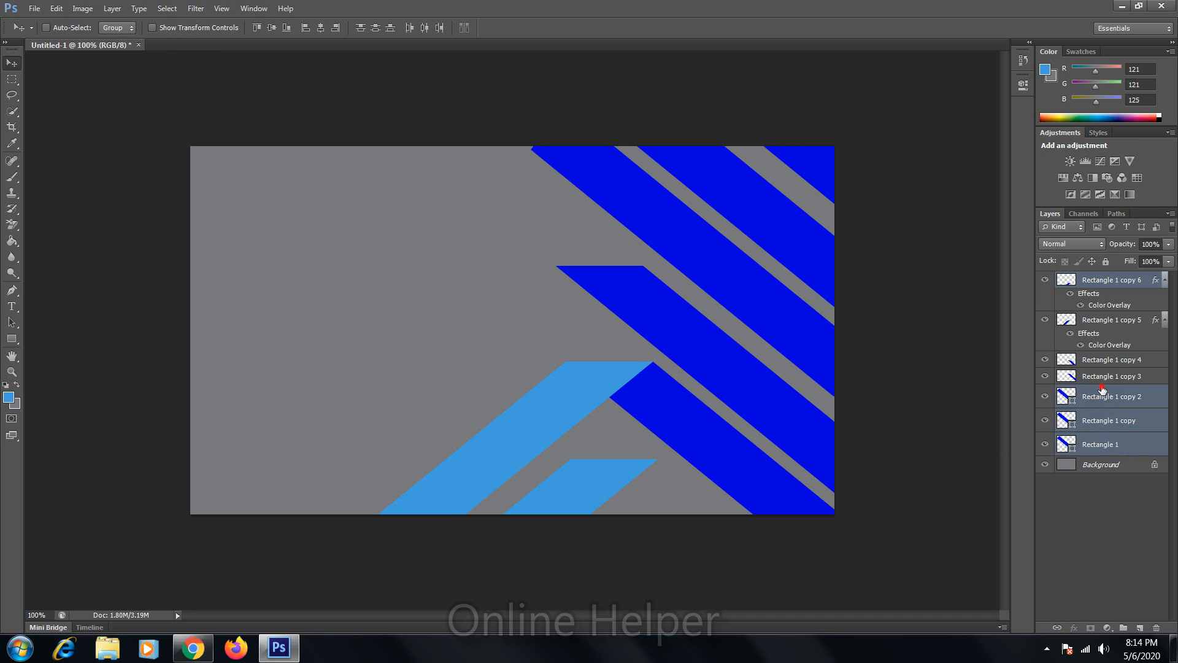
ctrl+click(1103, 391)
ctrl+click(1102, 361)
ctrl+click(1098, 332)
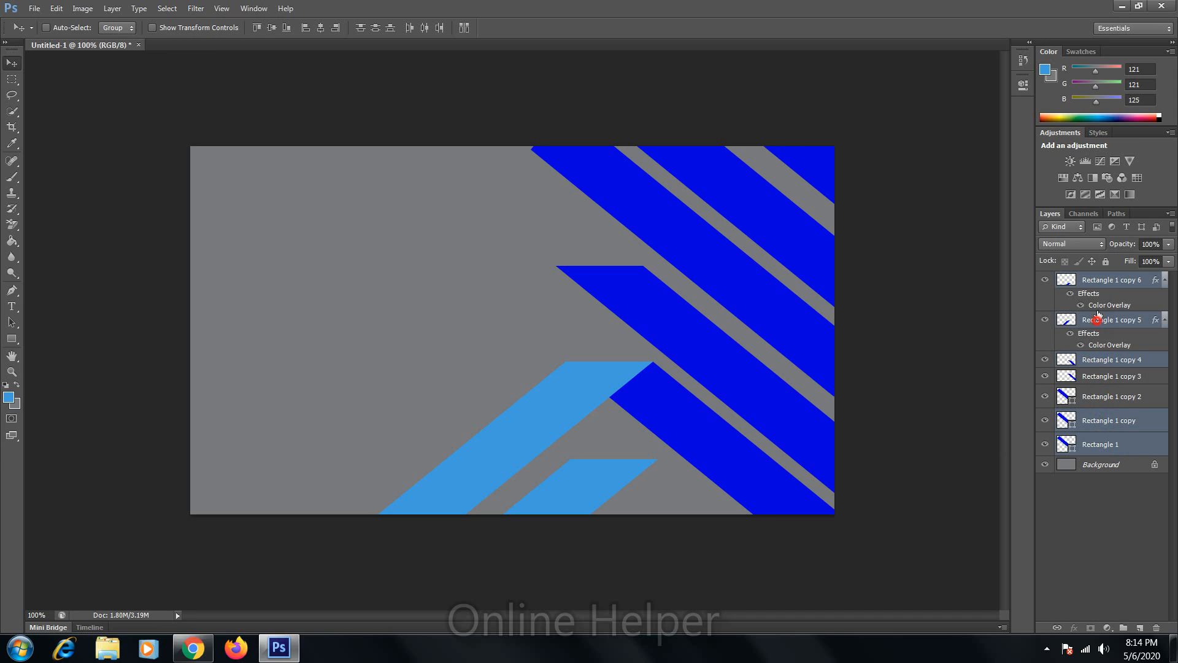
ctrl+click(1099, 284)
ctrl+click(1098, 284)
right_click(1098, 283)
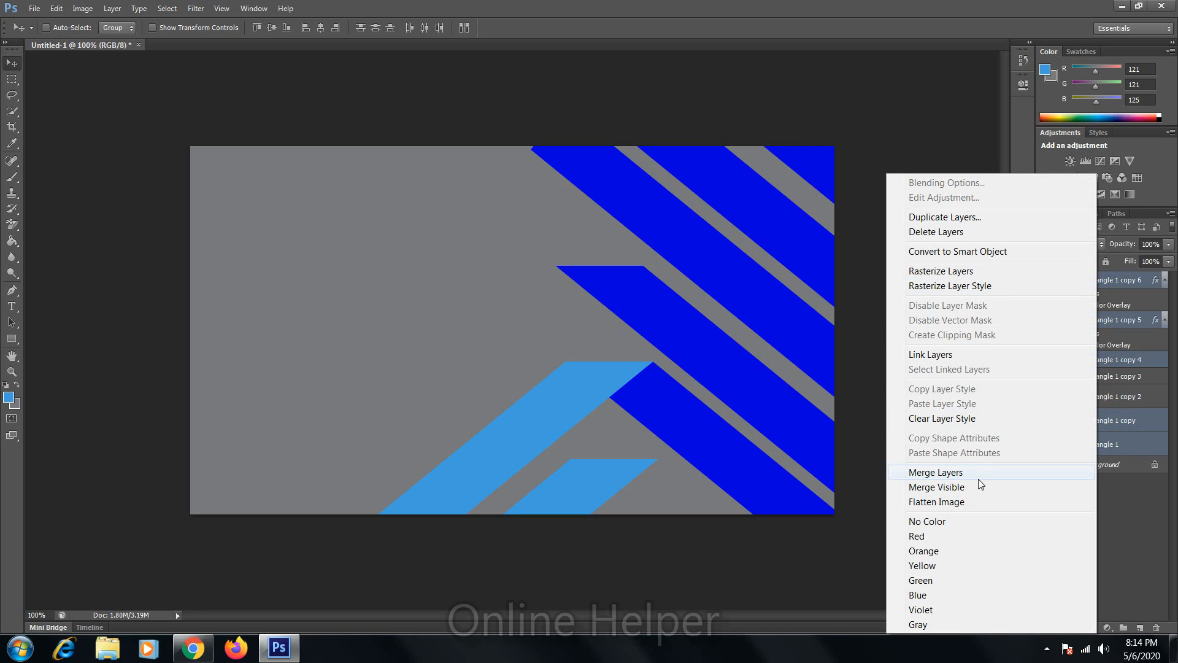
click(943, 478)
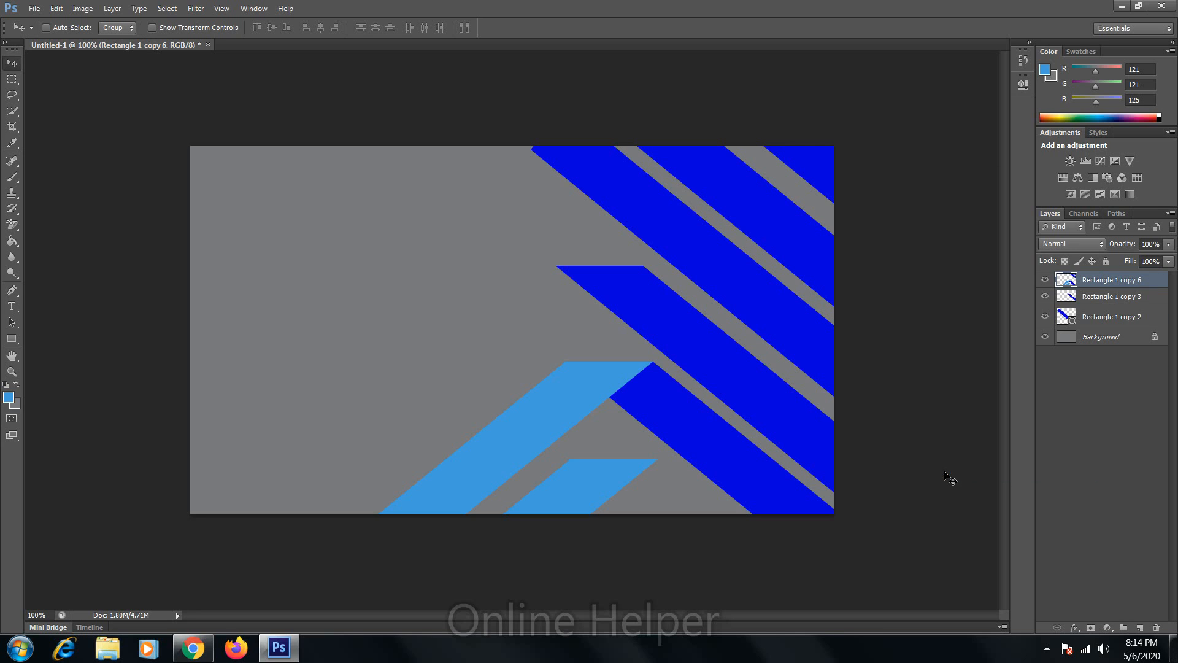
- Merge the Rectangle 1 copy 2 and Rectangle 1 copy 3 layers with the combined stripe layer
shift+click(1100, 298)
shift+click(1102, 317)
right_click(1097, 293)
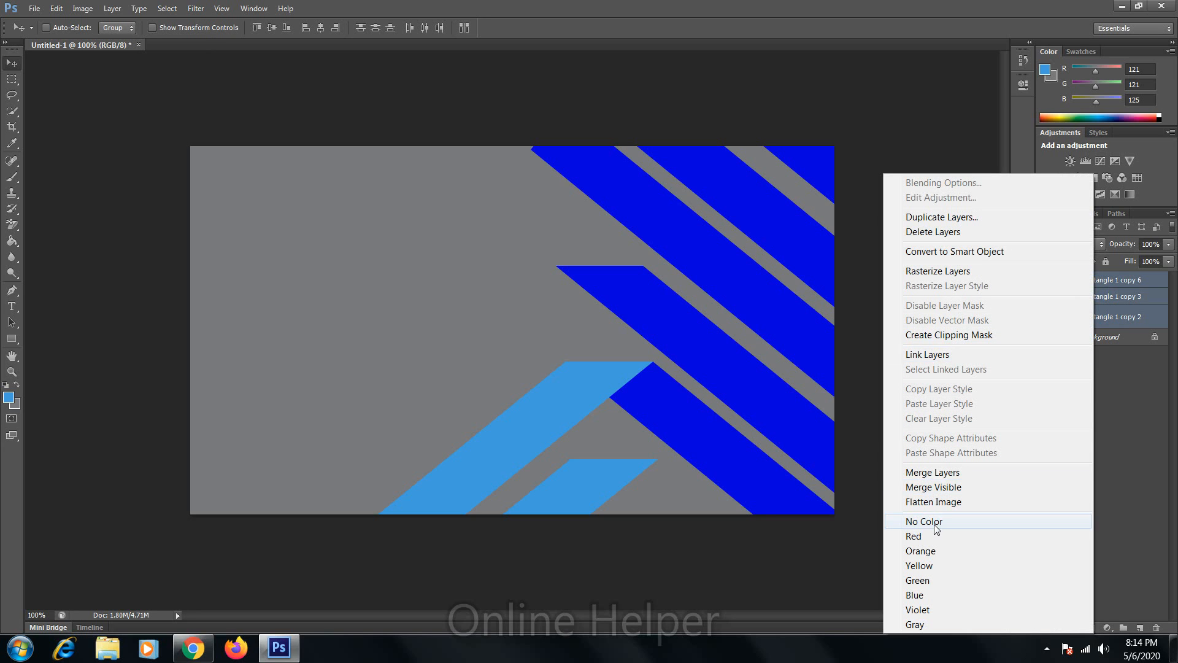
click(929, 473)
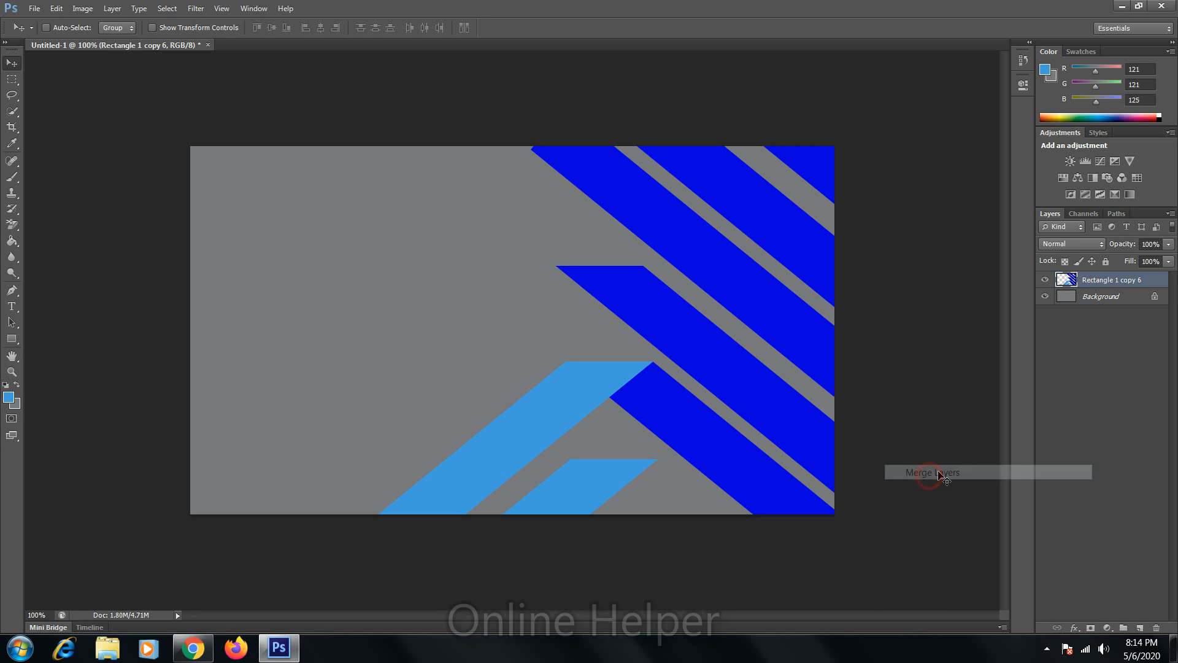
- Flip the merged stripe artwork horizontally and position it so the dark blue stripes run off the card's left edge
drag(689, 355, 450, 370)
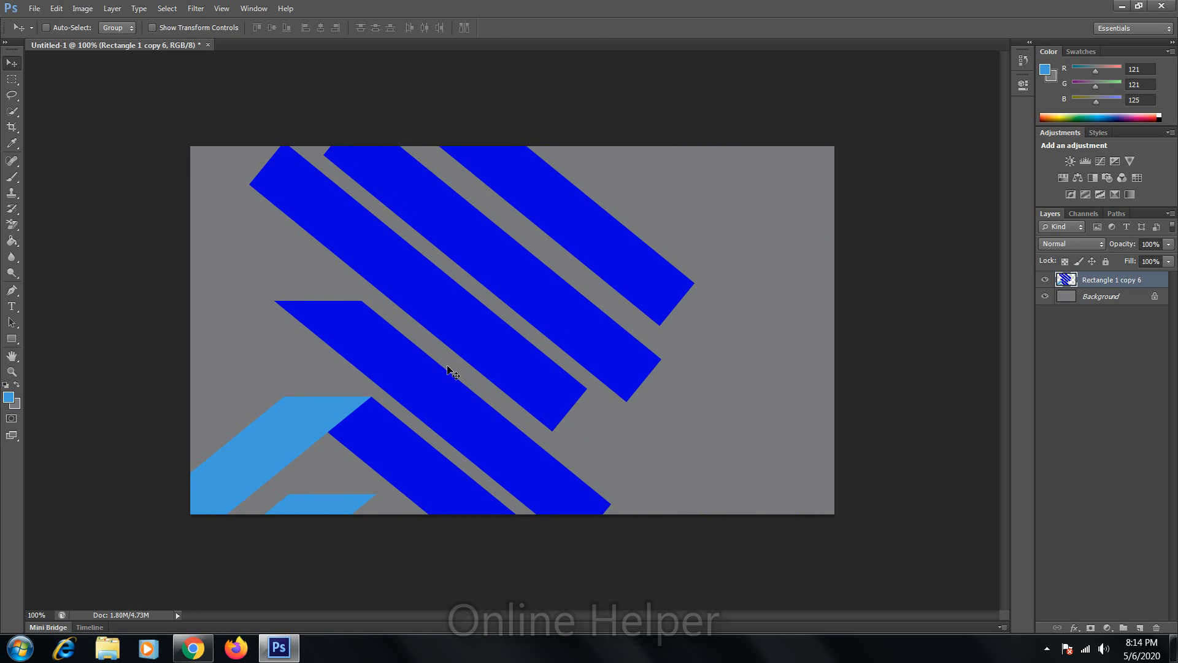
key(ctrl+t)
right_click(514, 311)
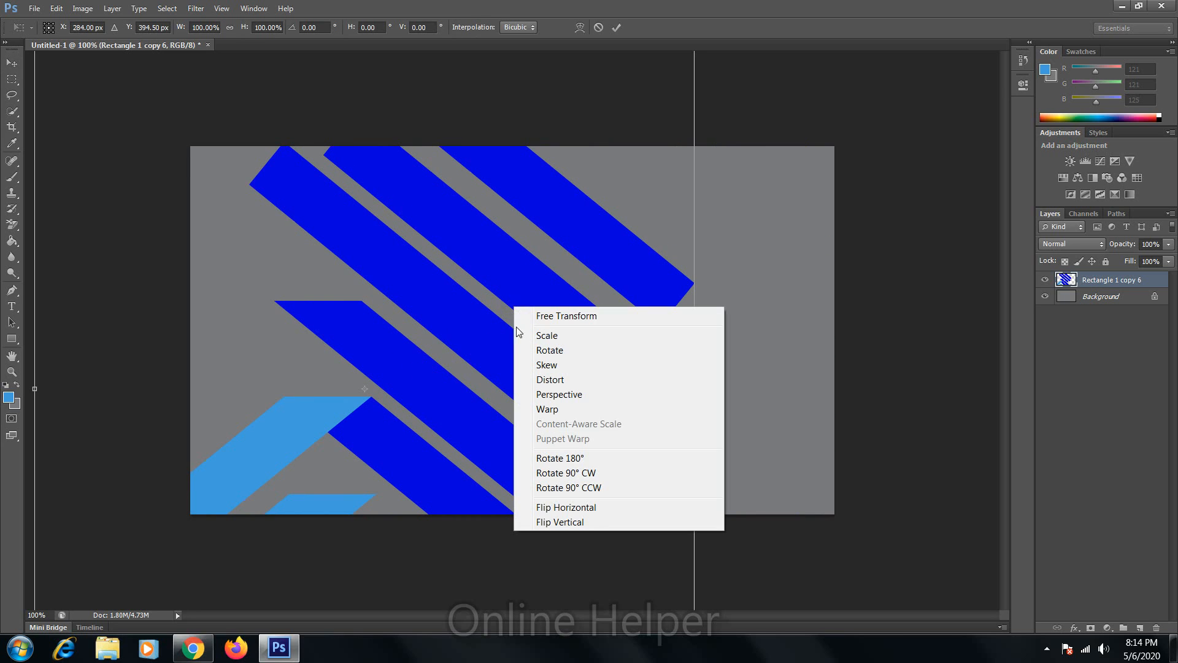
click(559, 508)
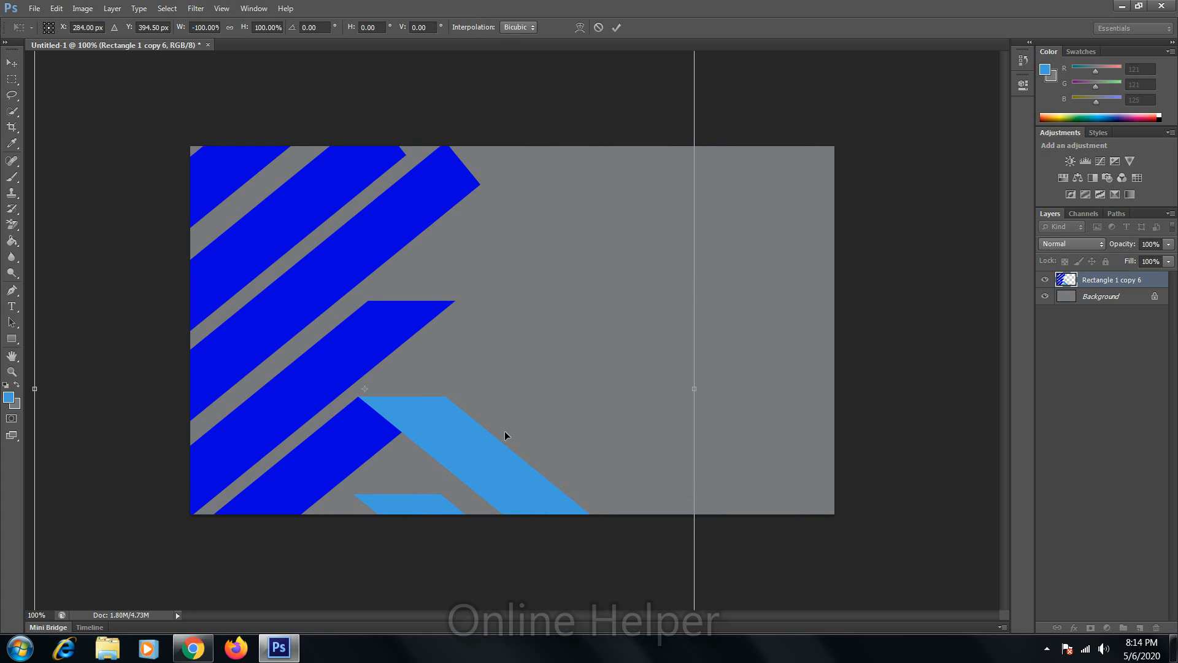
drag(380, 408, 363, 369)
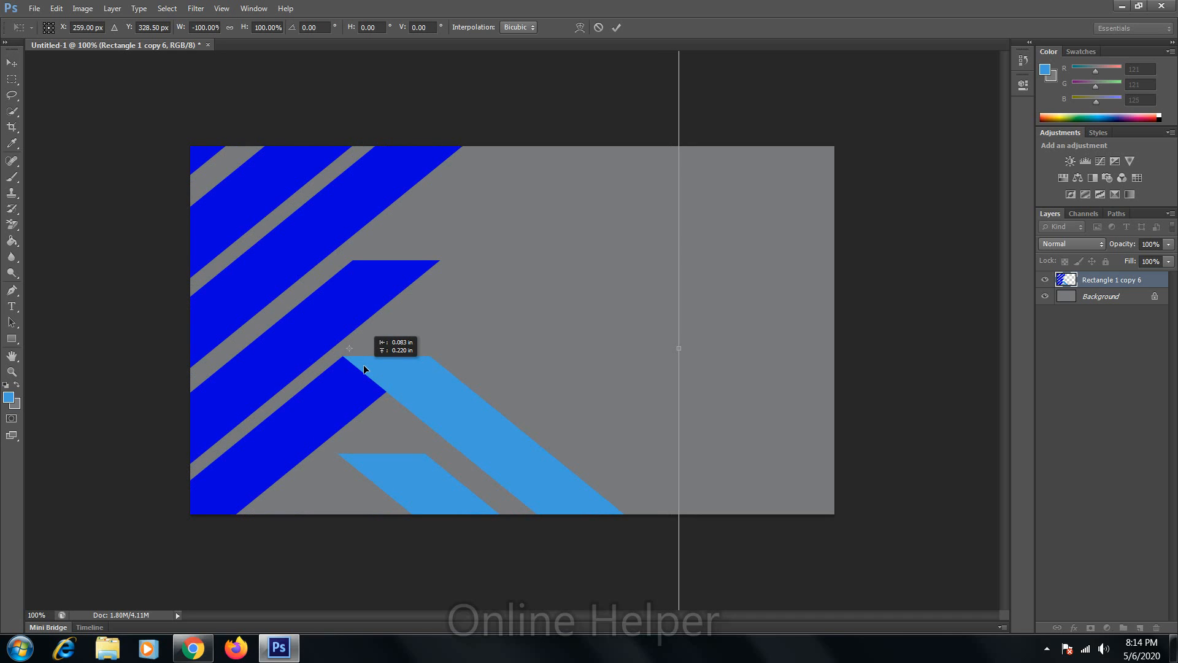
double_click(353, 368)
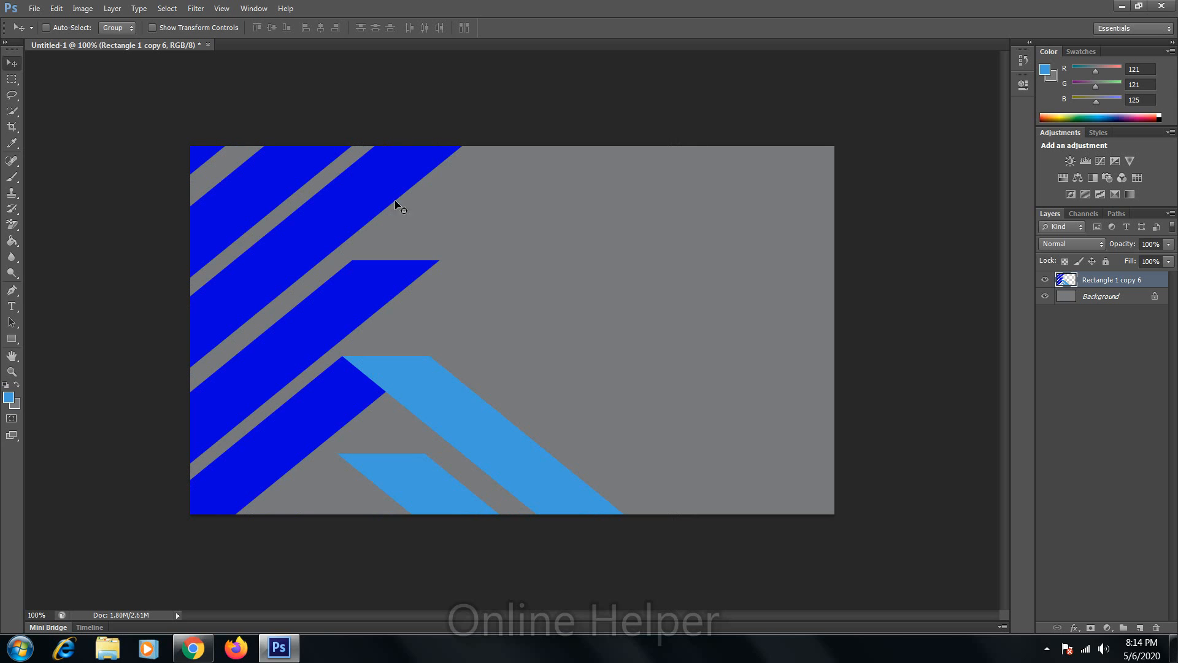
- Open the PSD copy file from the Desktop to get the prepared contact details and logo
click(35, 8)
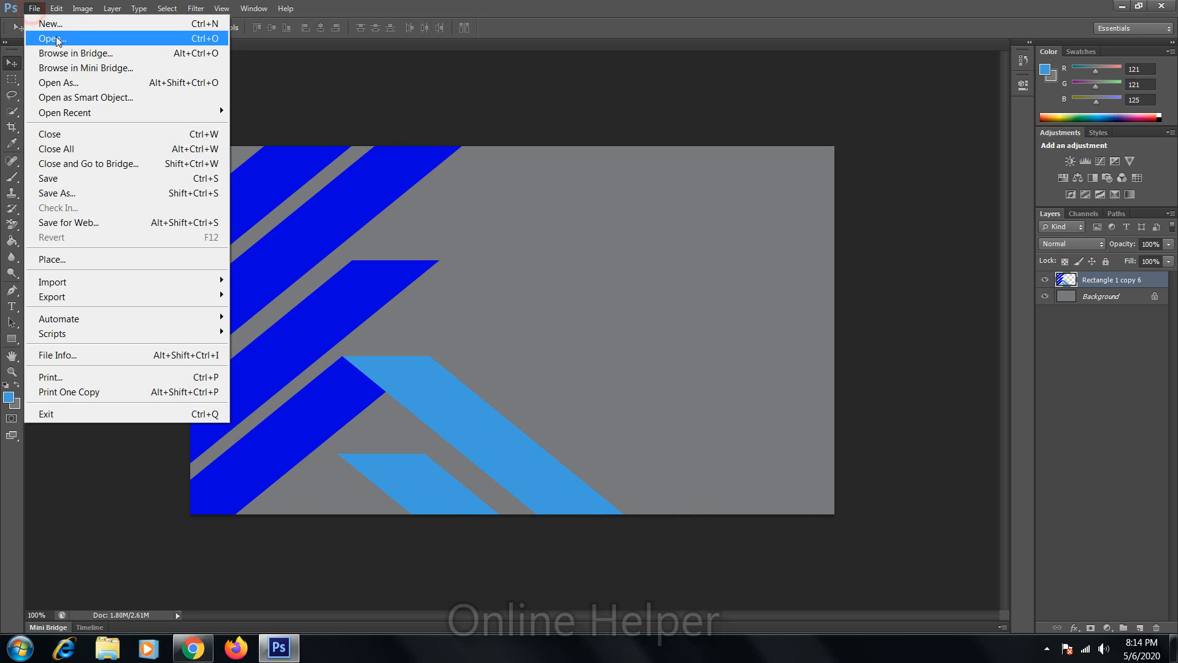
click(55, 35)
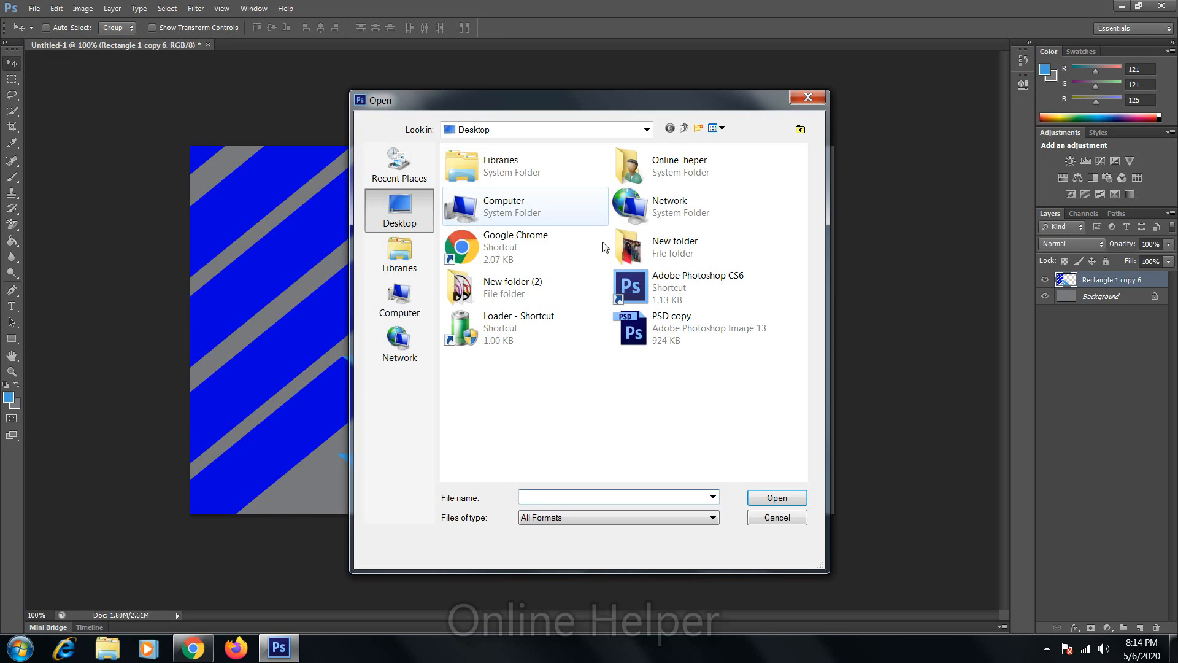
double_click(649, 314)
click(598, 246)
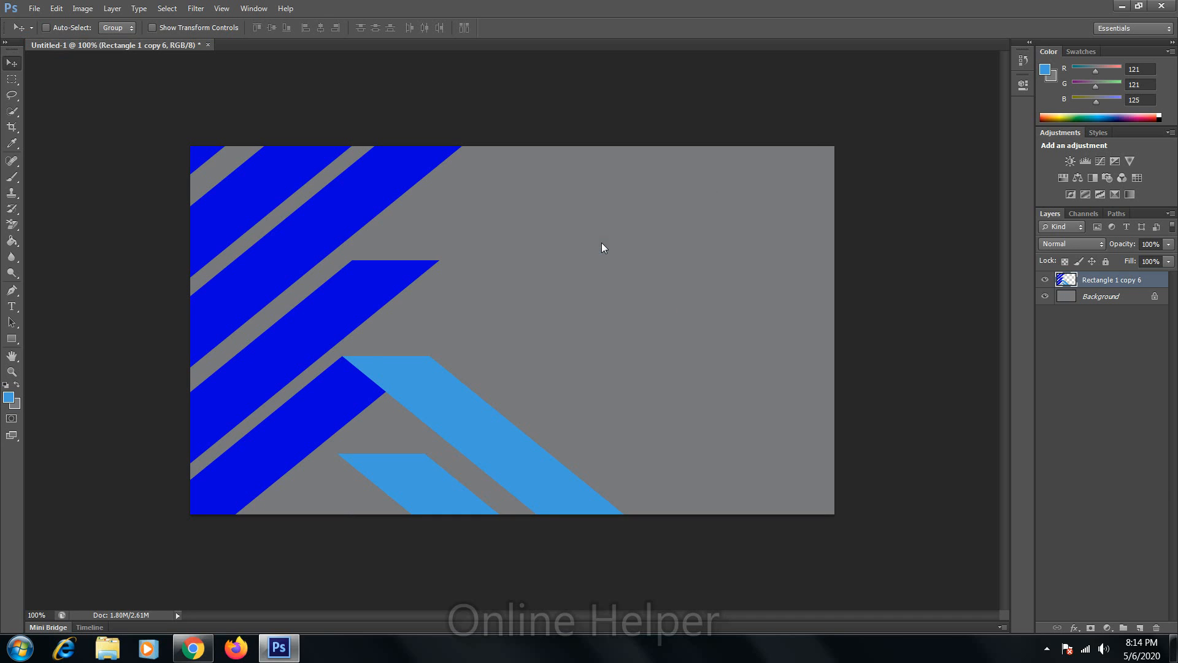
drag(327, 347, 405, 374)
key(ctrl+z)
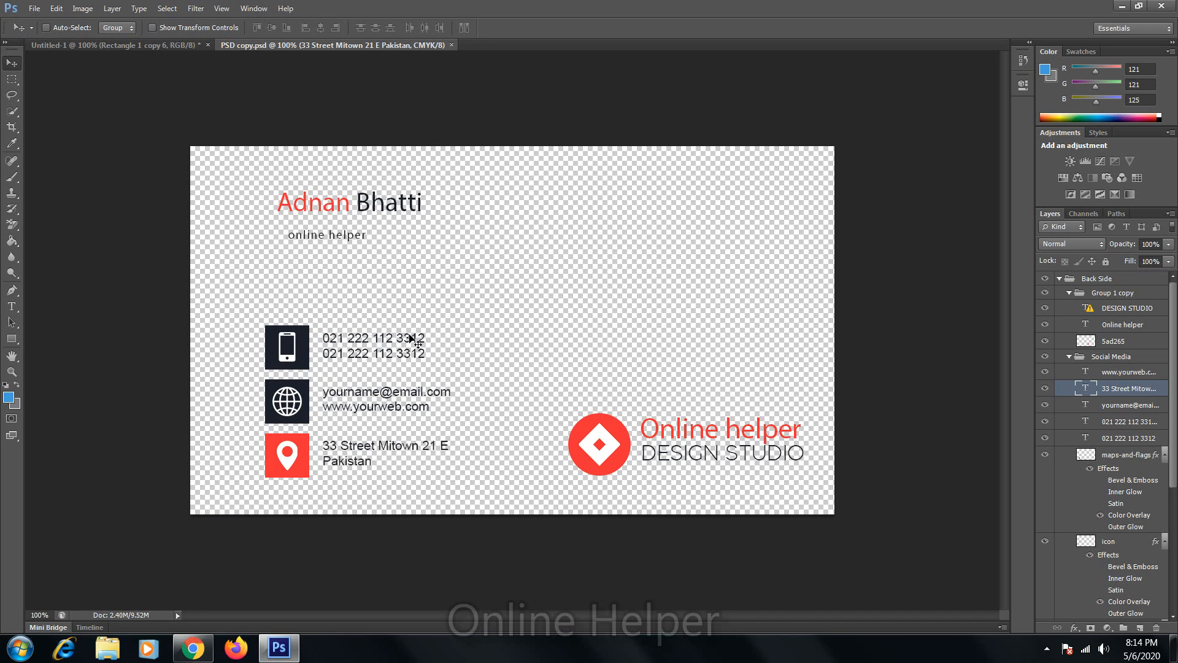
- Copy the whole Back Side group into the business card document and place its contact details beside the stripes
right_click(354, 219)
click(374, 229)
drag(341, 193, 634, 297)
drag(635, 240, 695, 223)
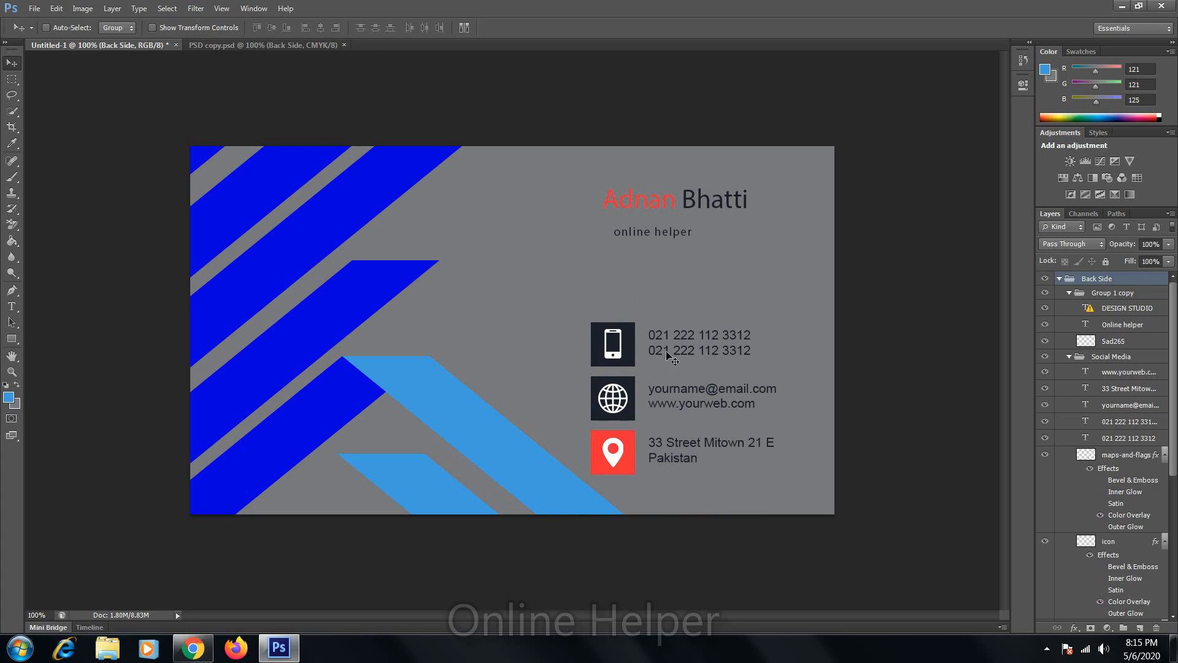
drag(655, 354, 581, 333)
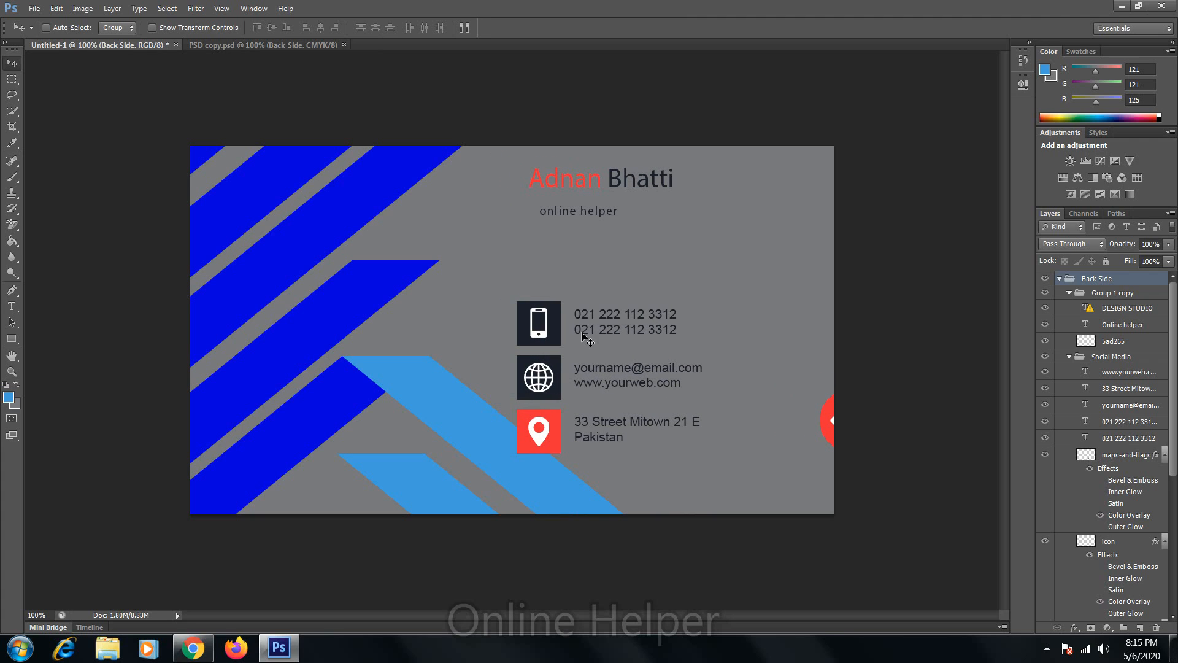
- Try to scale down the merged stripe artwork on the Rectangle 1 copy 6 layer
right_click(283, 321)
click(318, 344)
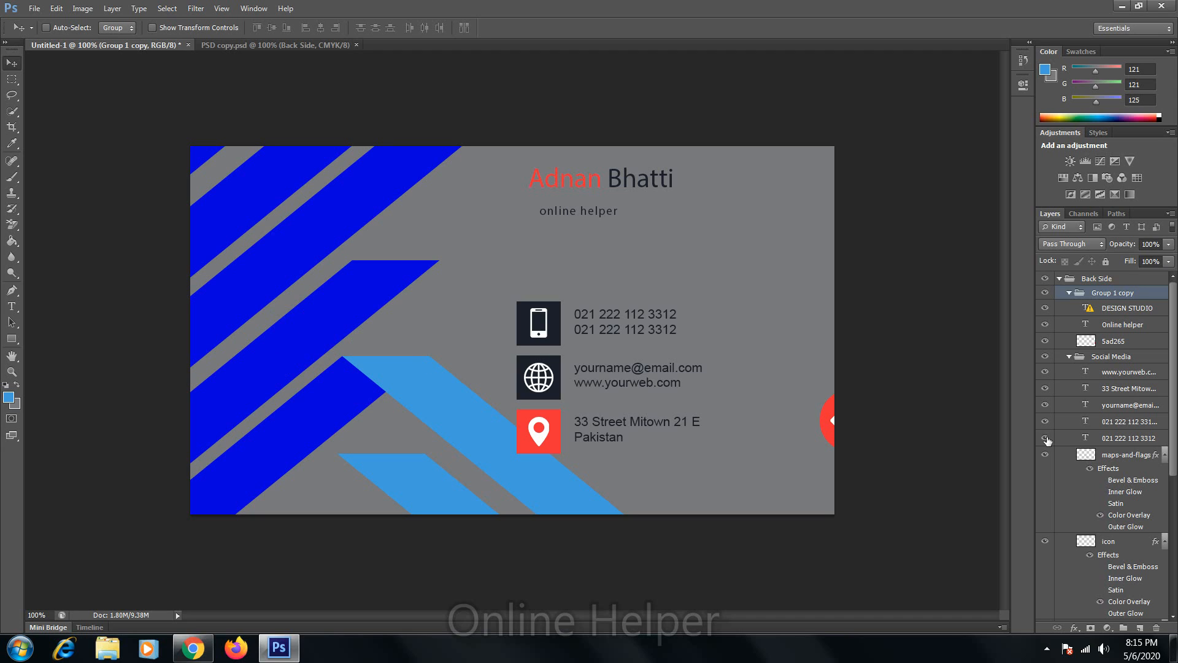
scroll(1105, 491, down, 6)
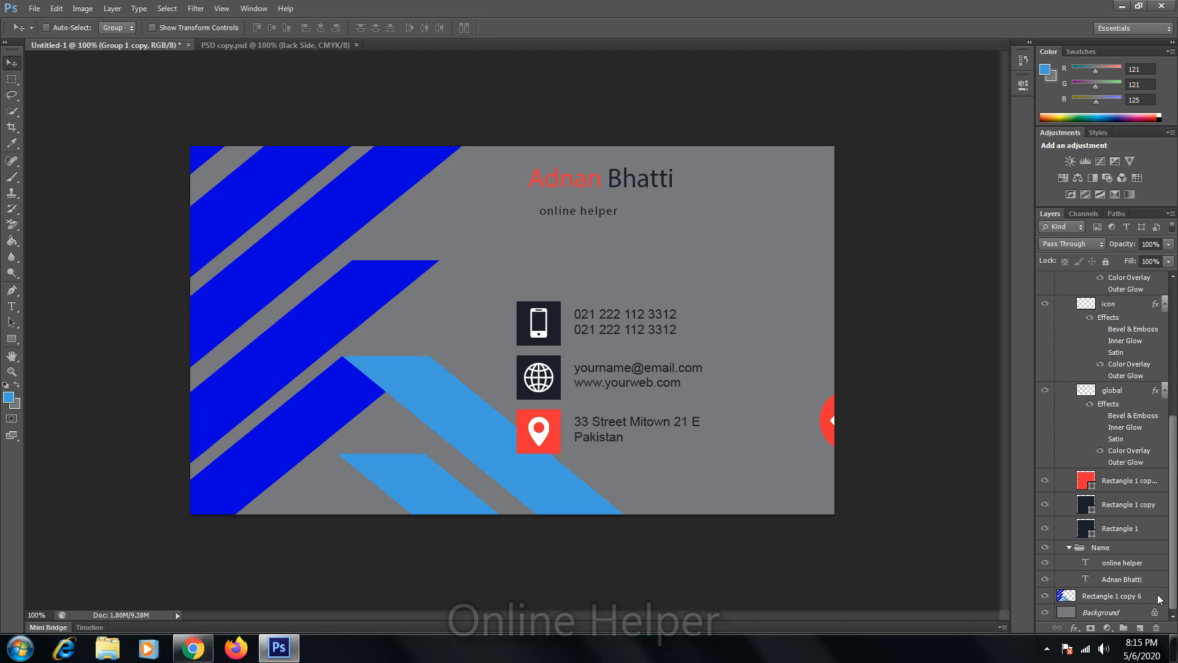
click(1107, 598)
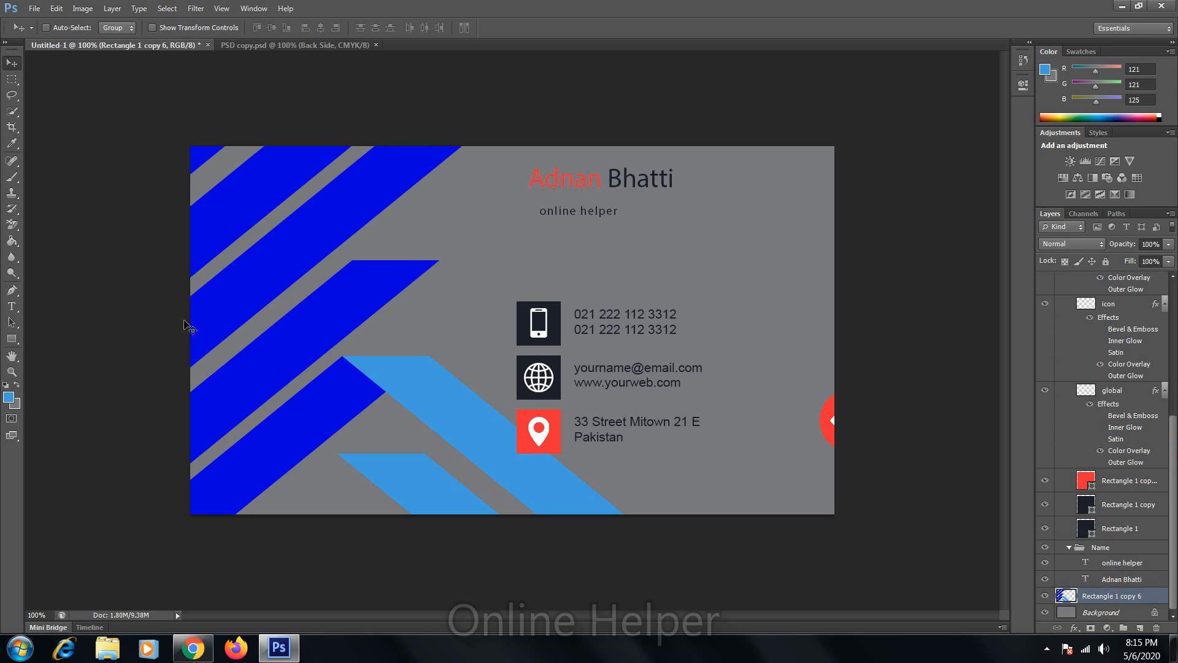
key(ctrl+t)
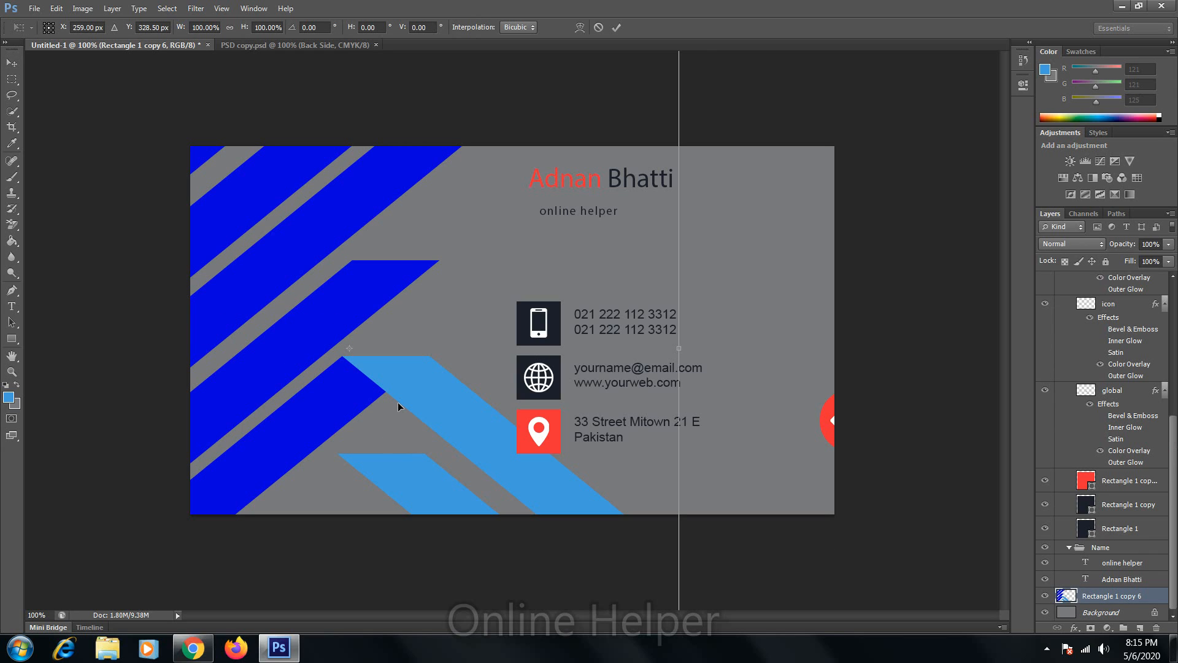
key(ctrl+minus)
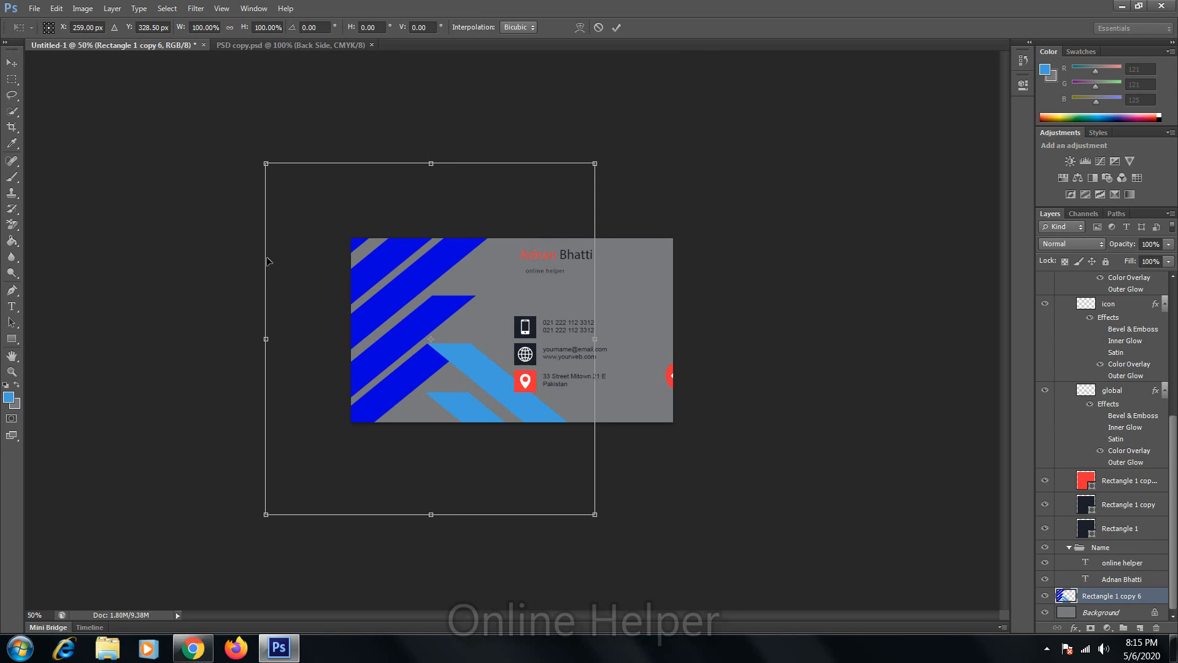
drag(594, 515, 554, 470)
- Try to duplicate the scaled stripe artwork, flip the copy horizontally and place it along the card's right edge
drag(485, 429, 603, 393)
double_click(416, 410)
key(ctrl+t)
right_click(578, 377)
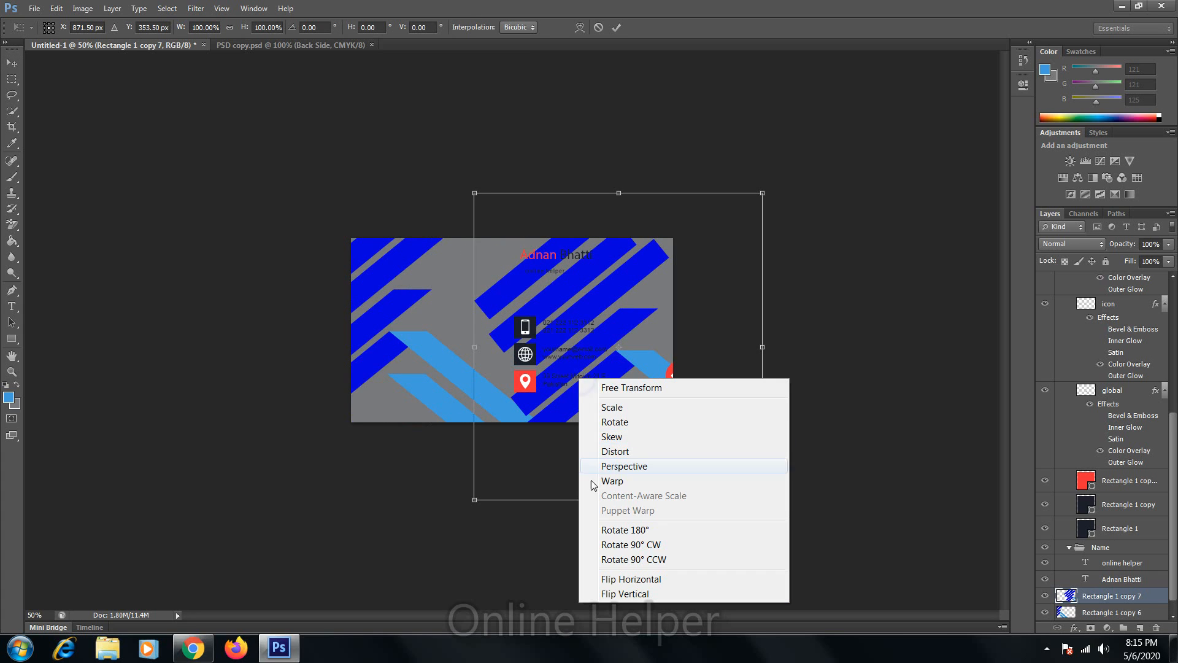
click(616, 580)
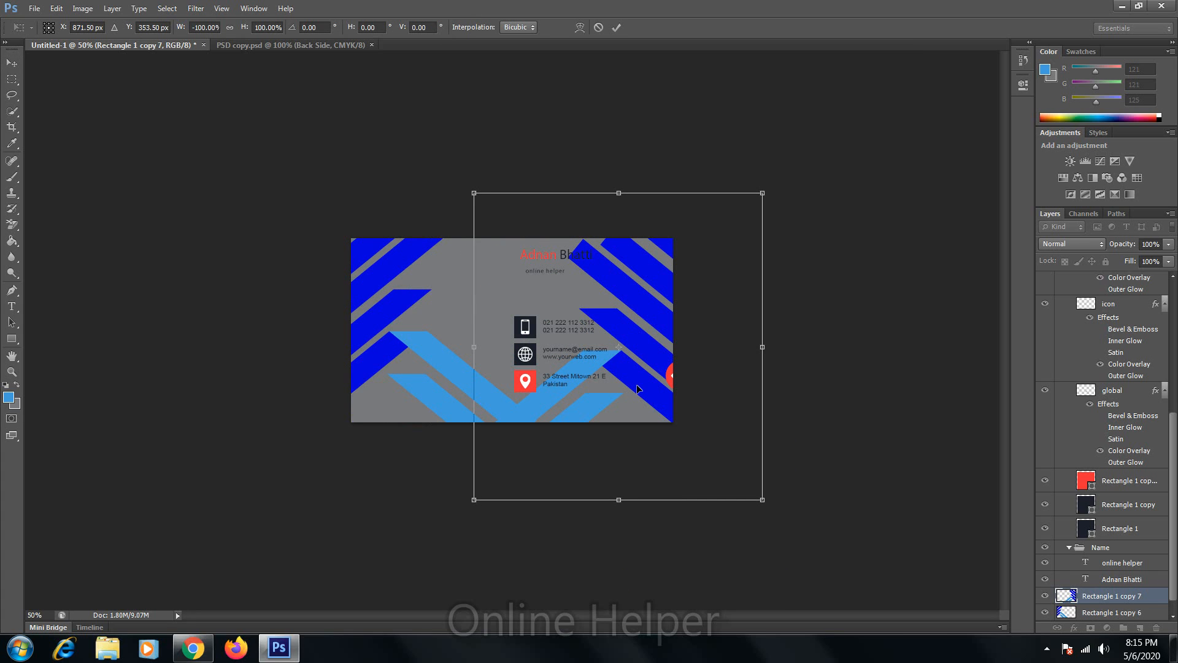
drag(621, 383, 648, 367)
key(Return)
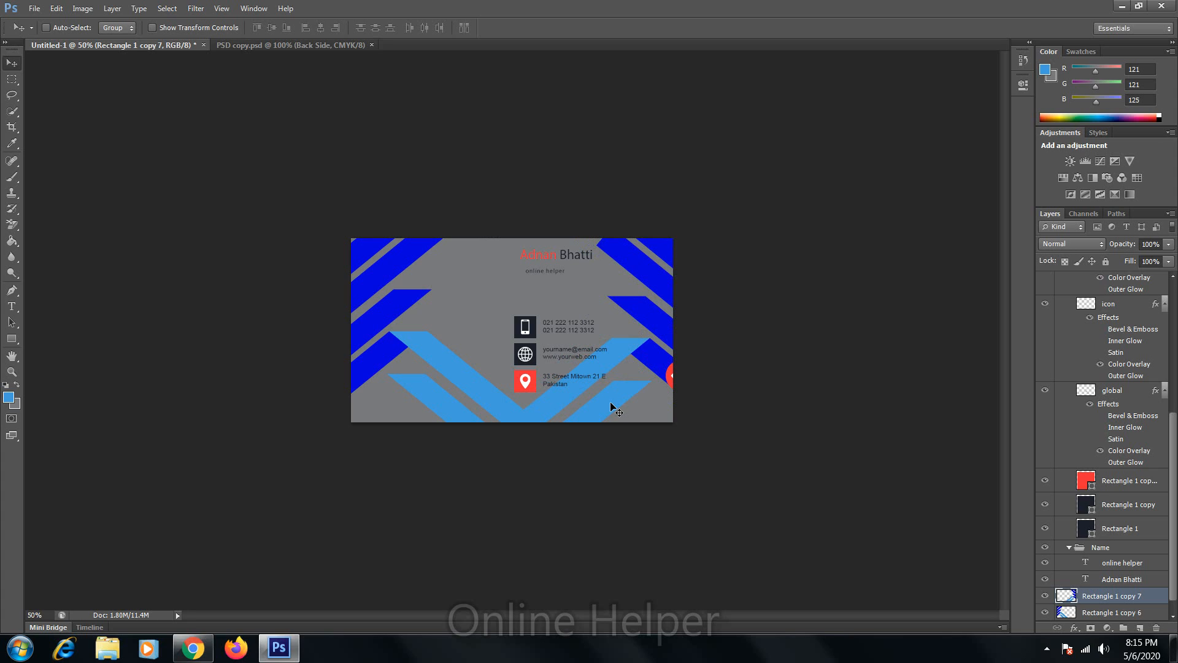
- Undo the mirrored stripe copy, the stripe scaling and the last moves of the Back Side group
key(ctrl+z)
key(ctrl+z)
key(ctrl+z)
key(ctrl+z)
key(ctrl+alt+z)
key(ctrl+alt+z)
key(ctrl+alt+z)
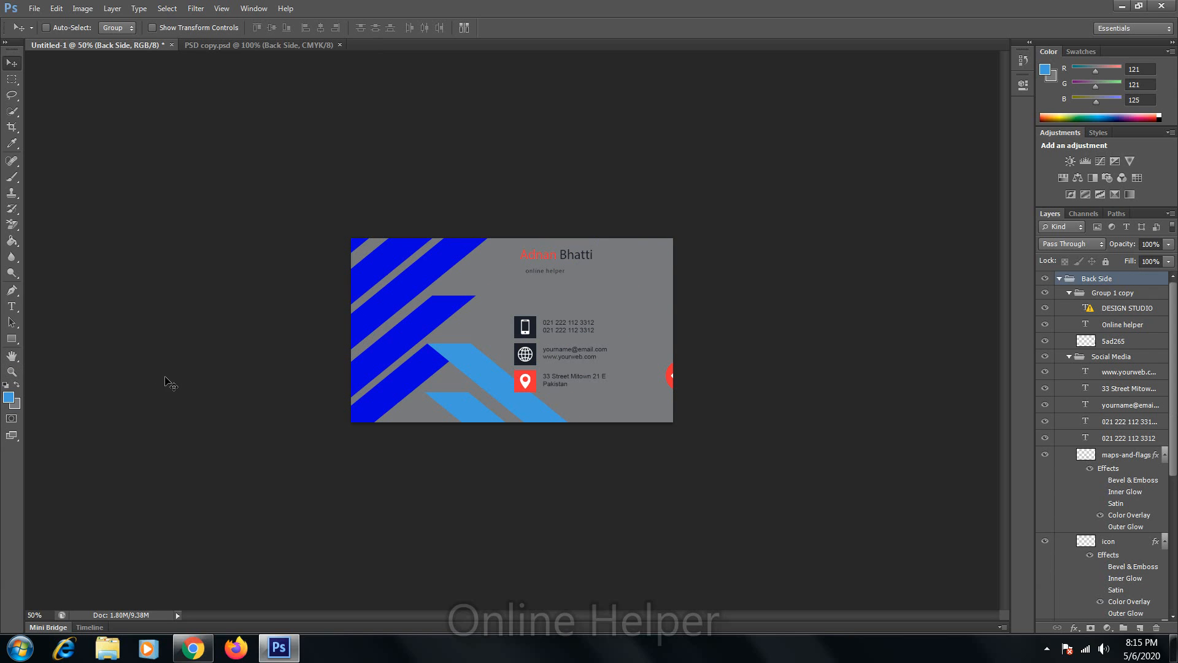
key(ctrl+alt+z)
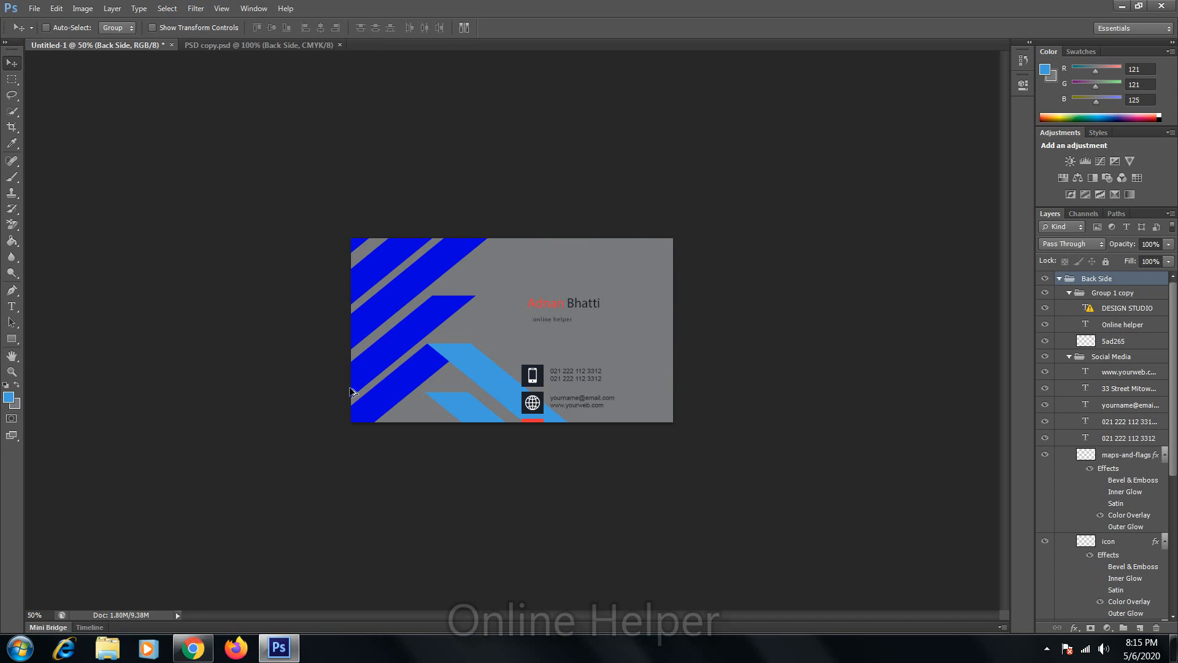
- Select the Back Side group and move it up so the name and all contact details fit on the card's right half
right_click(532, 372)
click(540, 380)
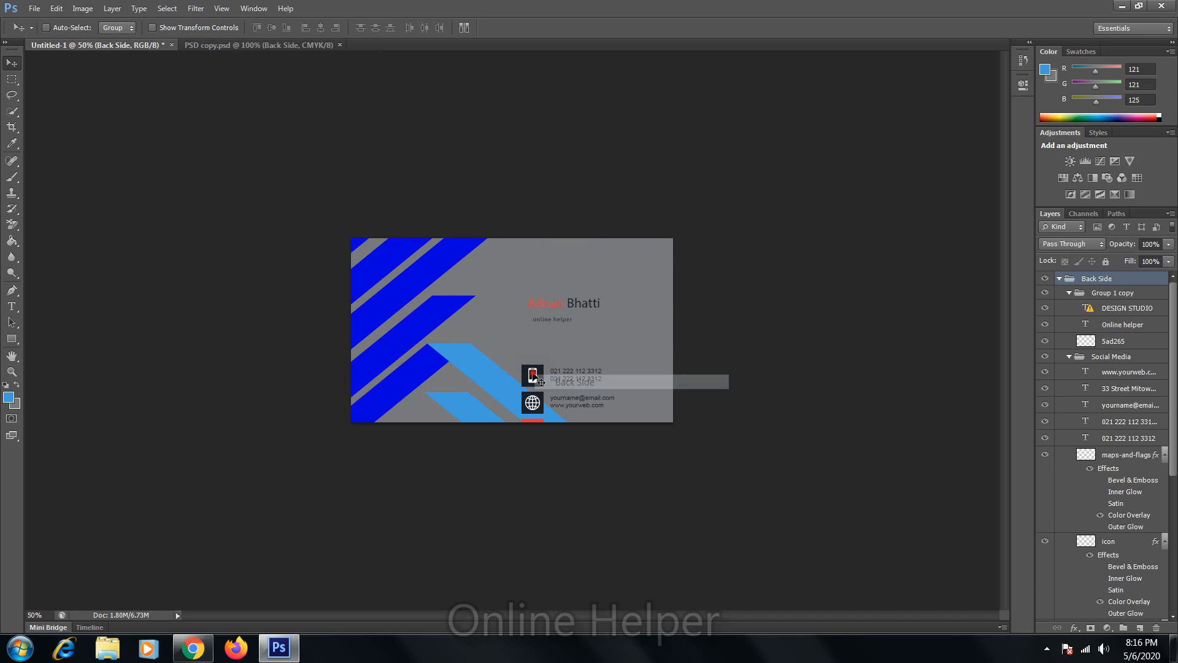
drag(533, 377, 574, 338)
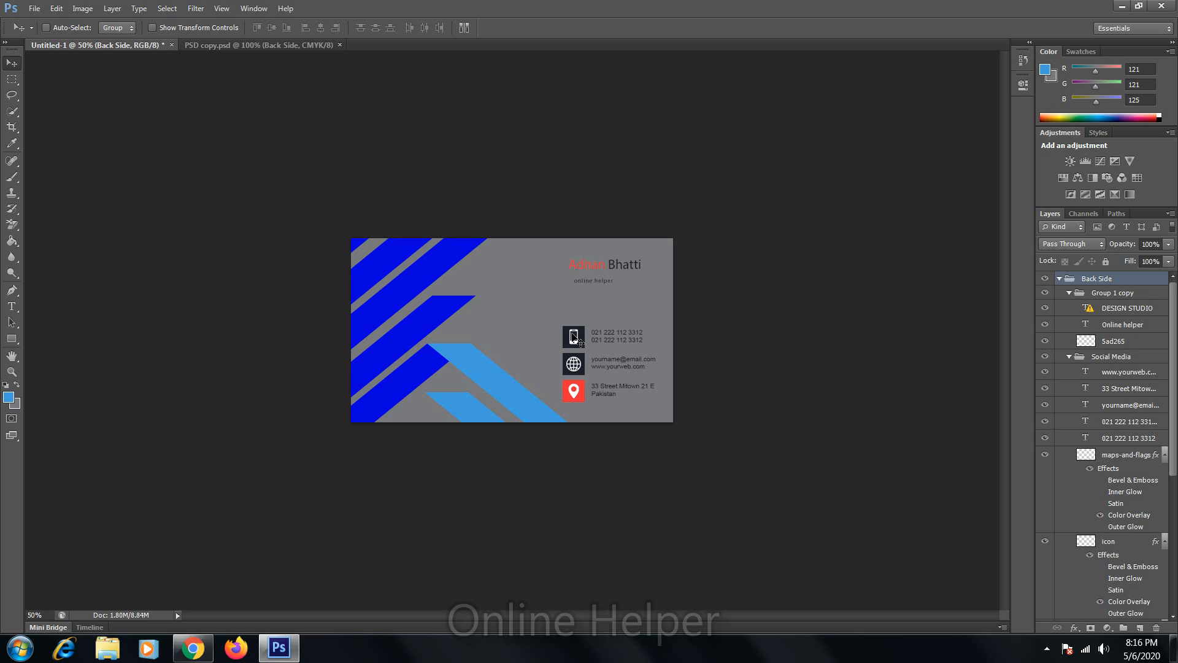
key(ctrl+1)
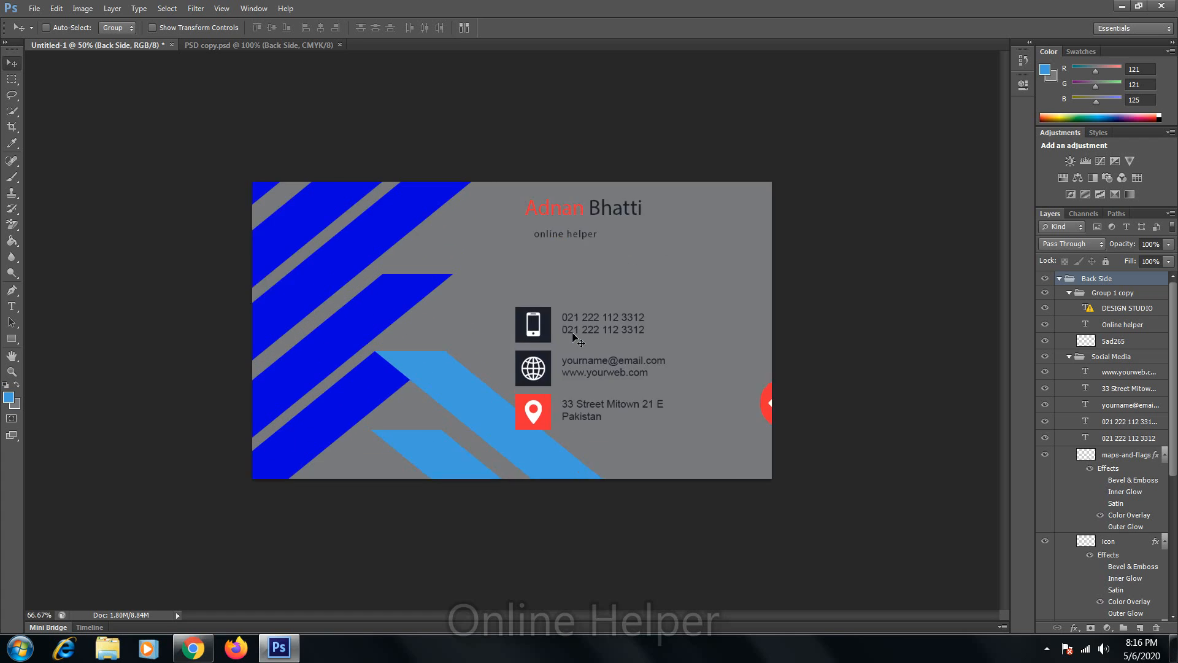